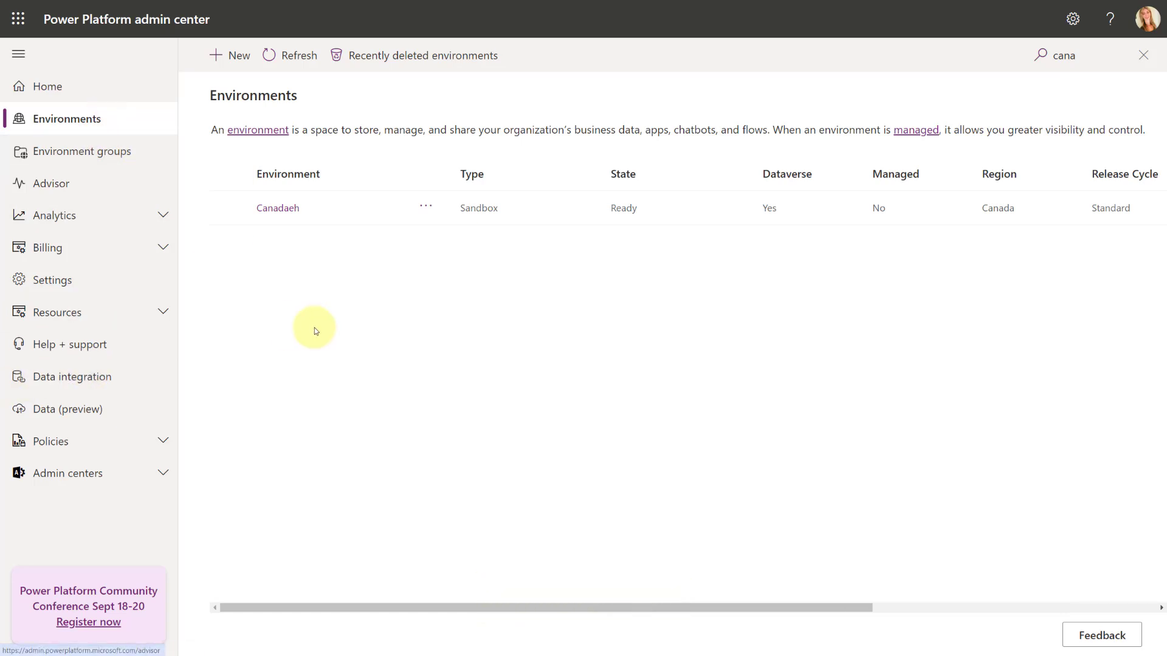
Open the Canadaeh environment's Settings page and expand its Product category.
click(277, 209)
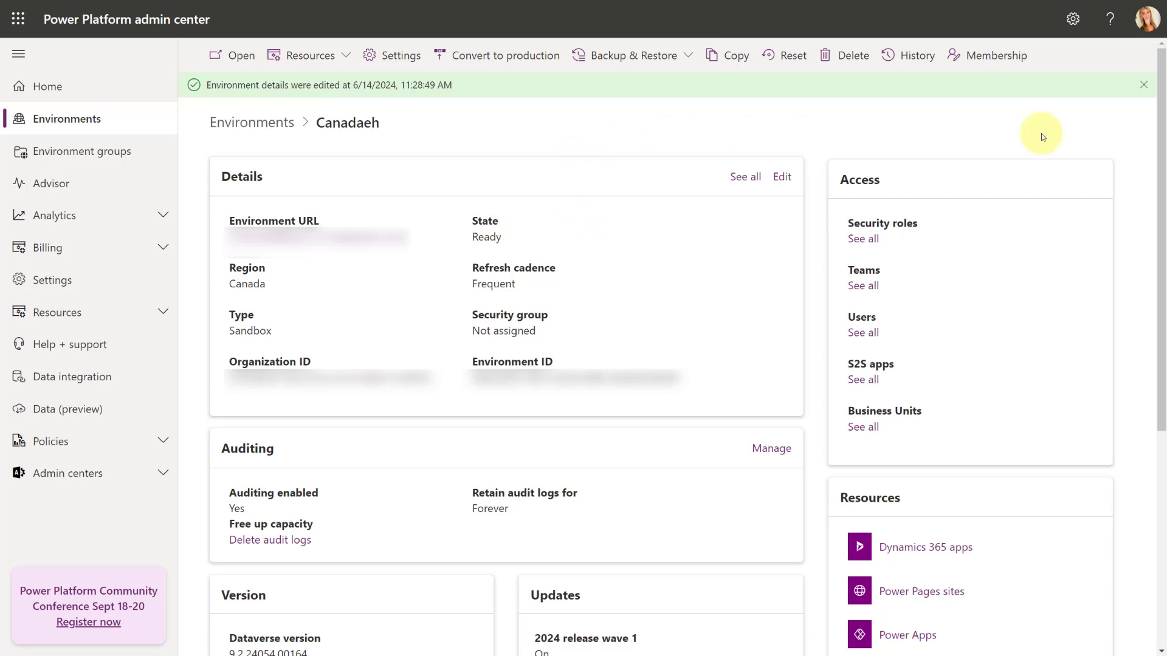
click(1143, 85)
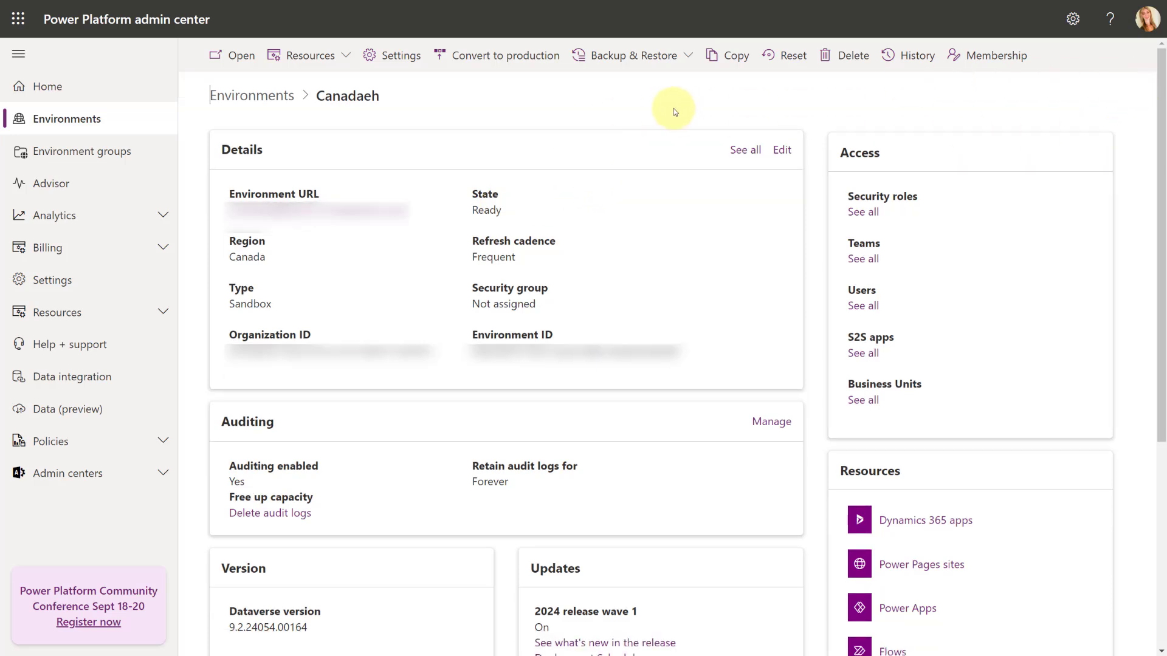
click(392, 56)
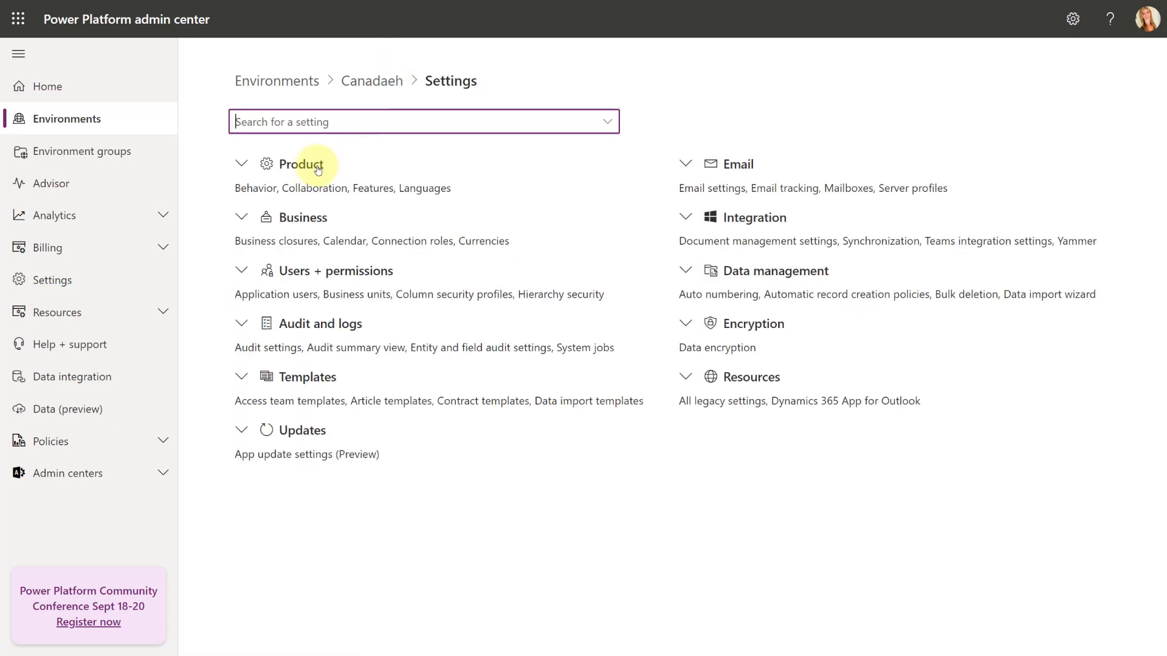
click(241, 162)
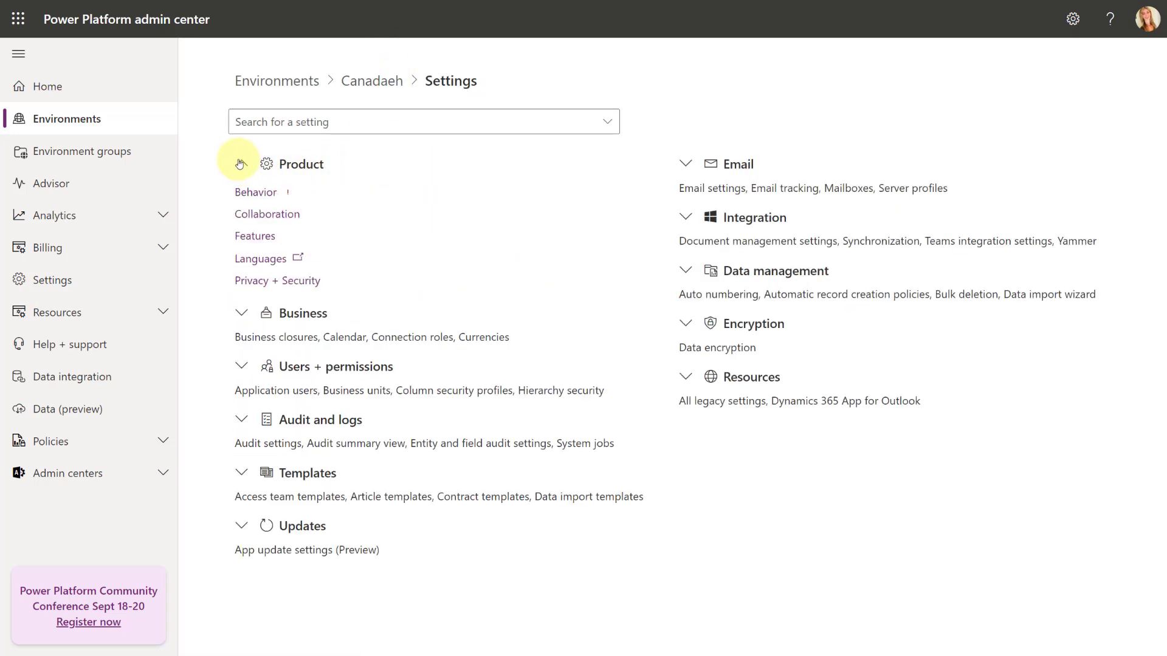
Open Product > Features for Canadaeh and scroll down to review the Recycle Bin (Preview) option.
click(255, 237)
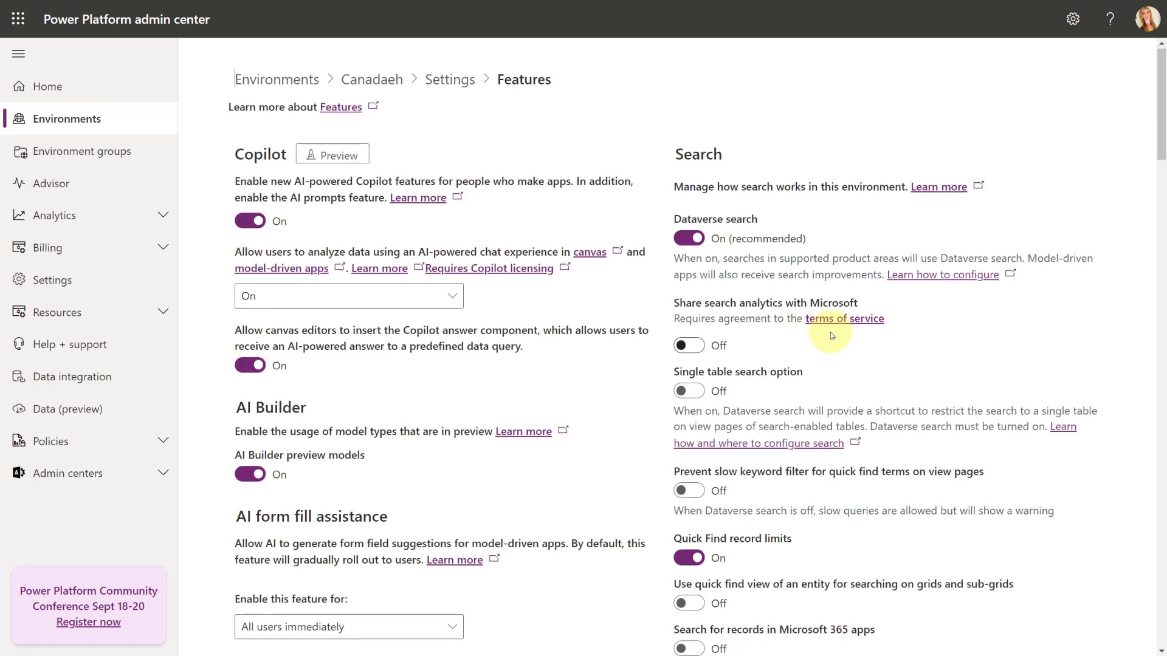
scroll(830, 335, down, 20)
scroll(830, 332, down, 20)
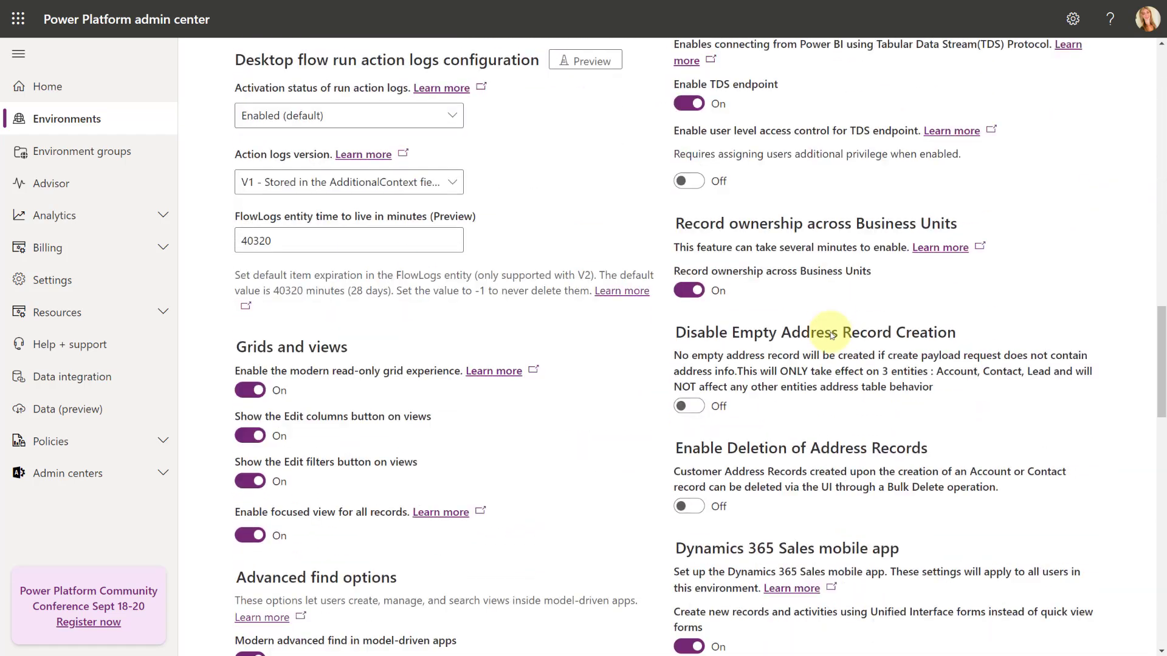
scroll(830, 332, down, 4)
scroll(829, 332, up, 2)
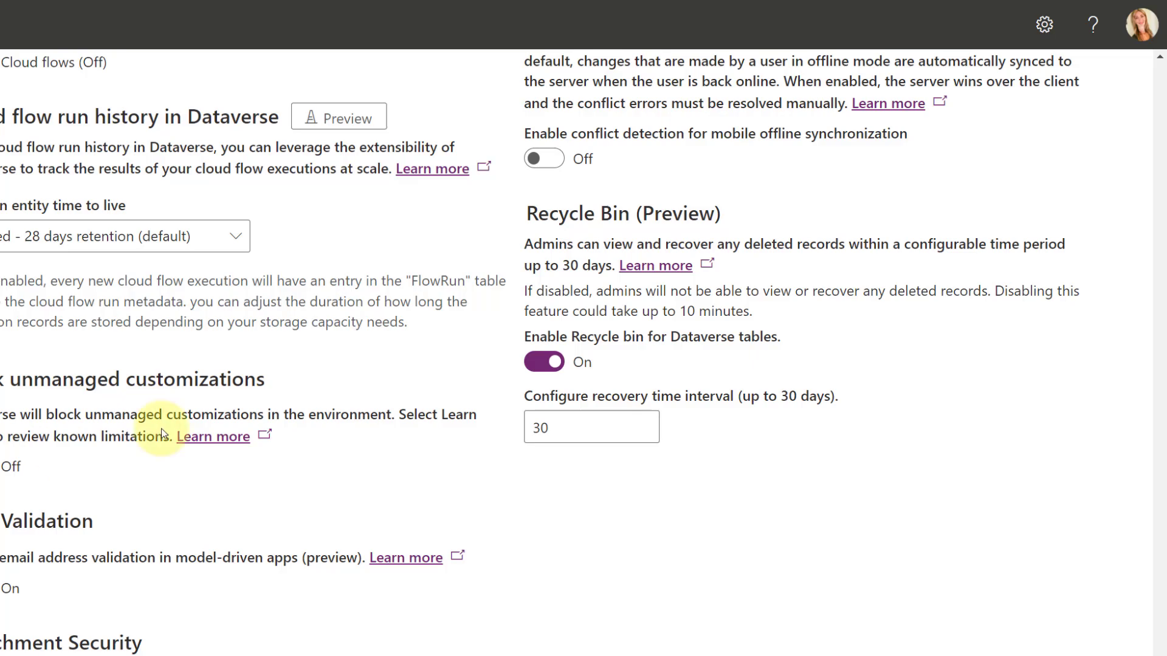
scroll(800, 397, up, 4)
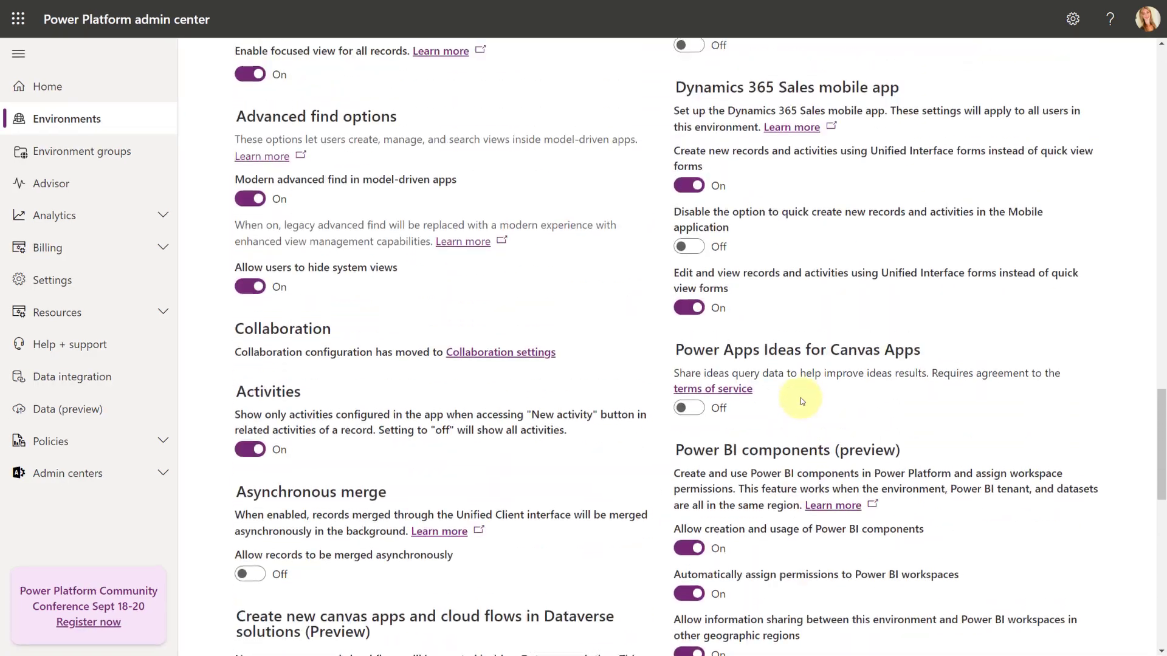
scroll(800, 397, up, 15)
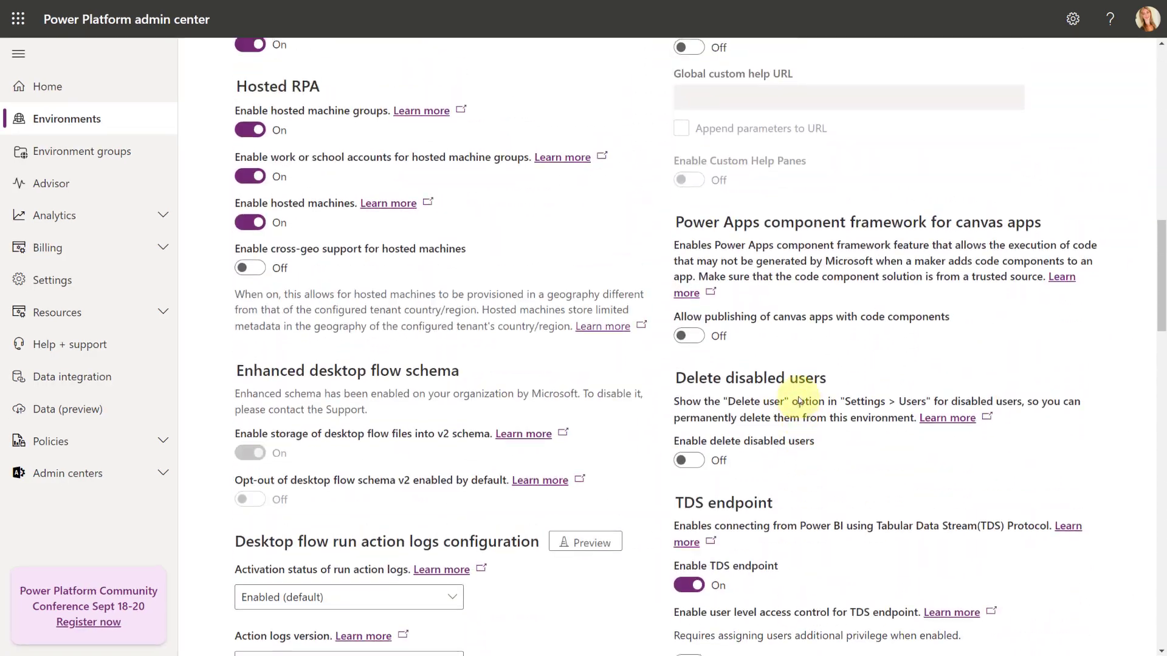
scroll(797, 396, up, 8)
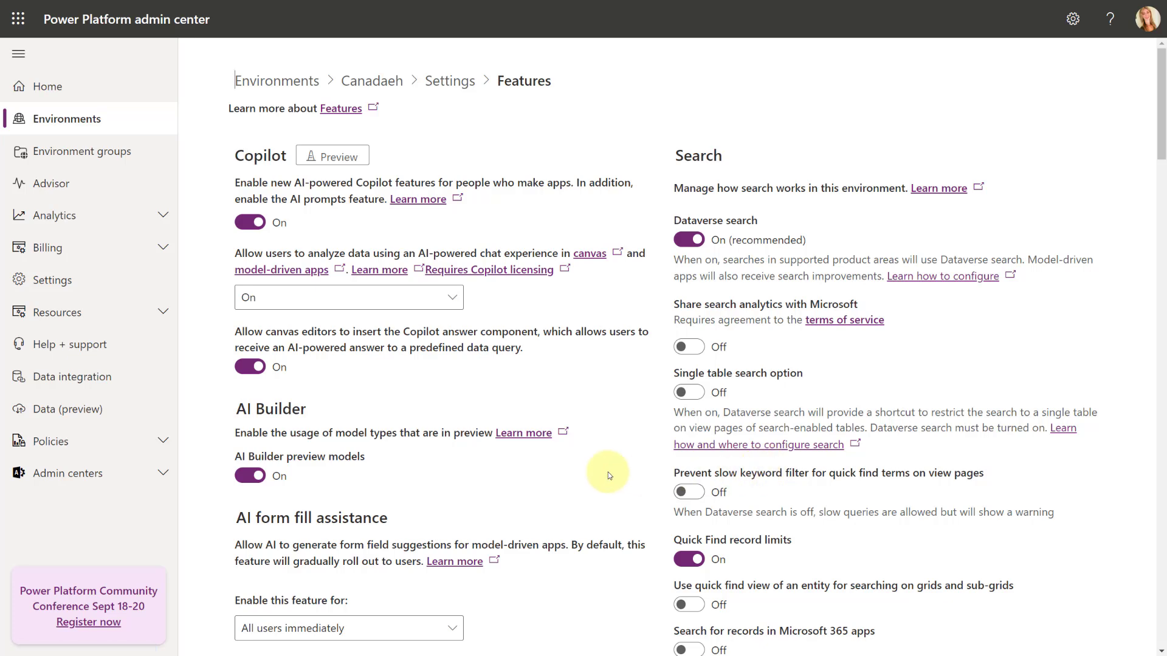
Go back to the Canadaeh Settings overview and expand the Data management category.
click(446, 86)
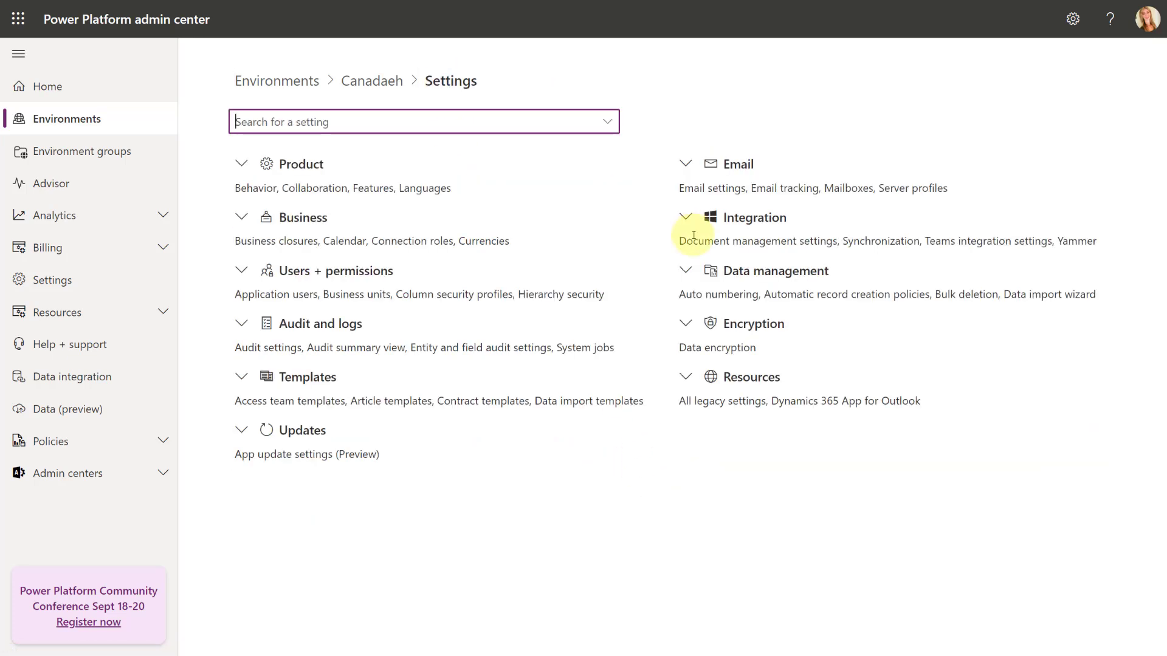
click(686, 271)
scroll(823, 389, down, 1)
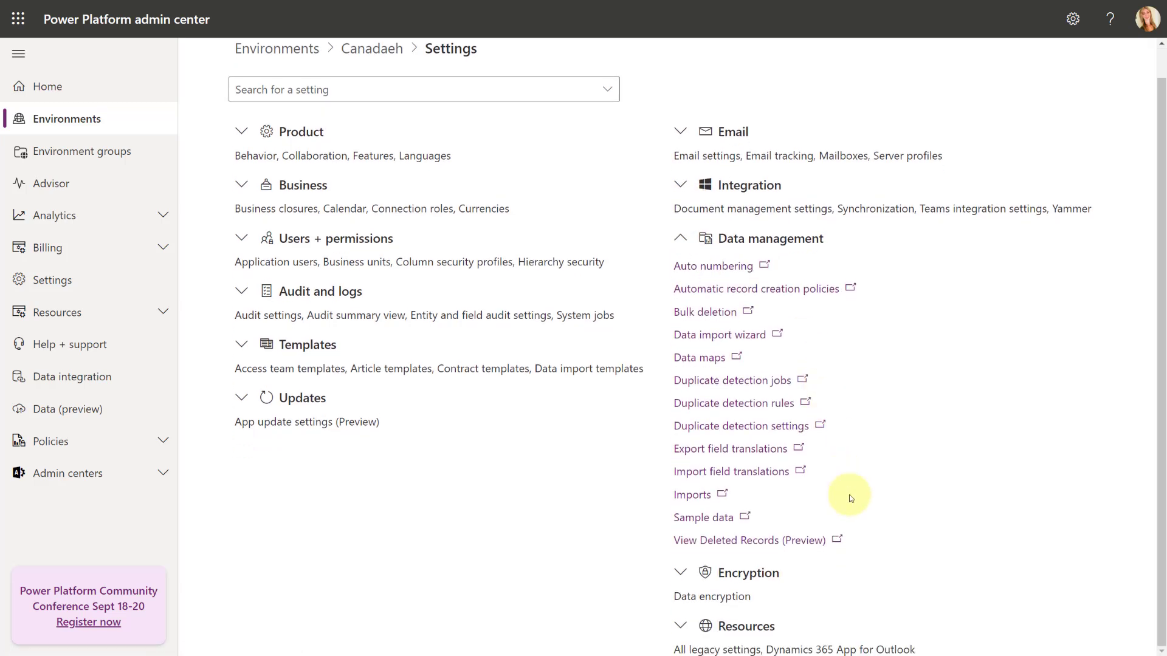
Open View Deleted Records (Preview) and keep the All Deleted Records view selected.
click(726, 546)
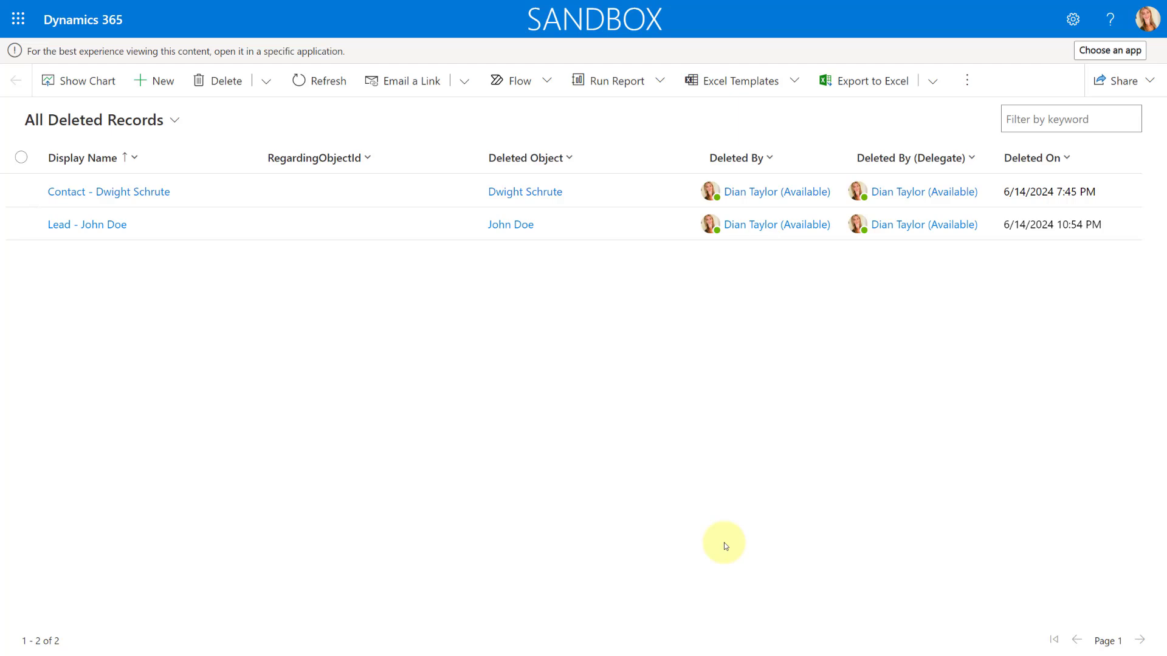
click(176, 121)
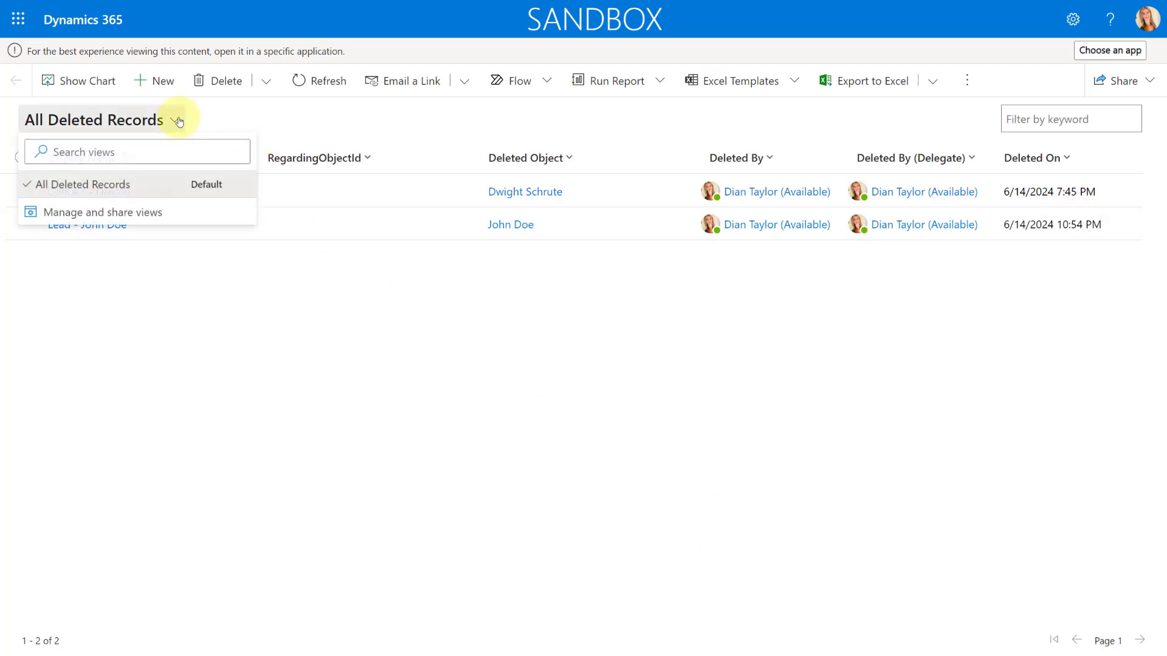
click(110, 187)
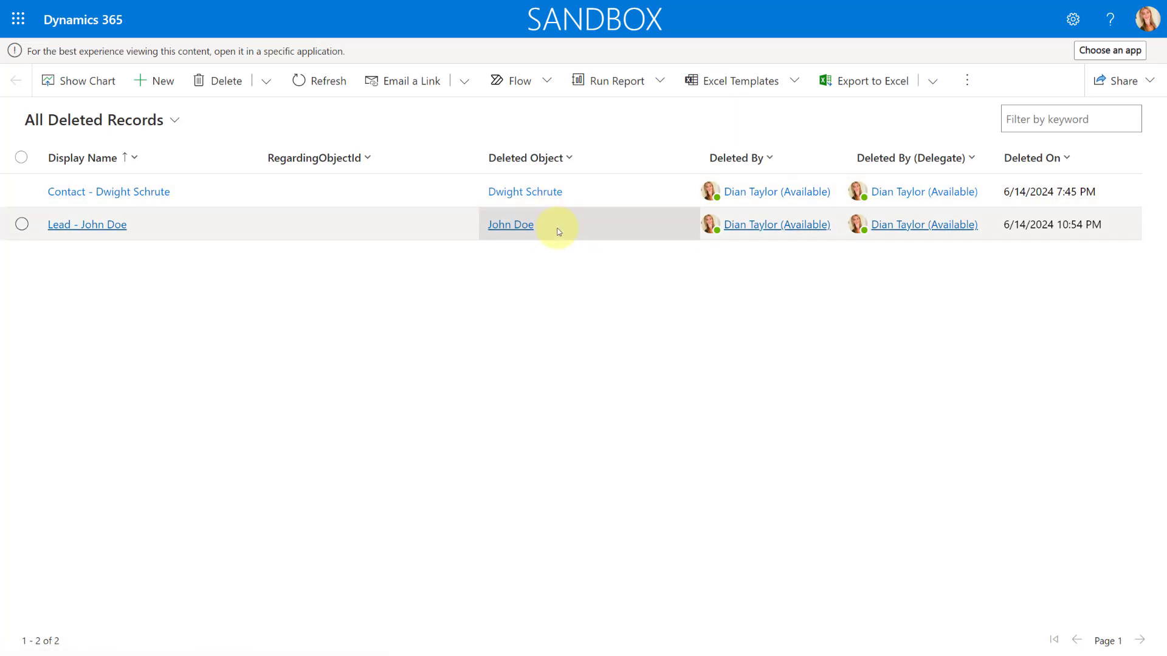
click(526, 192)
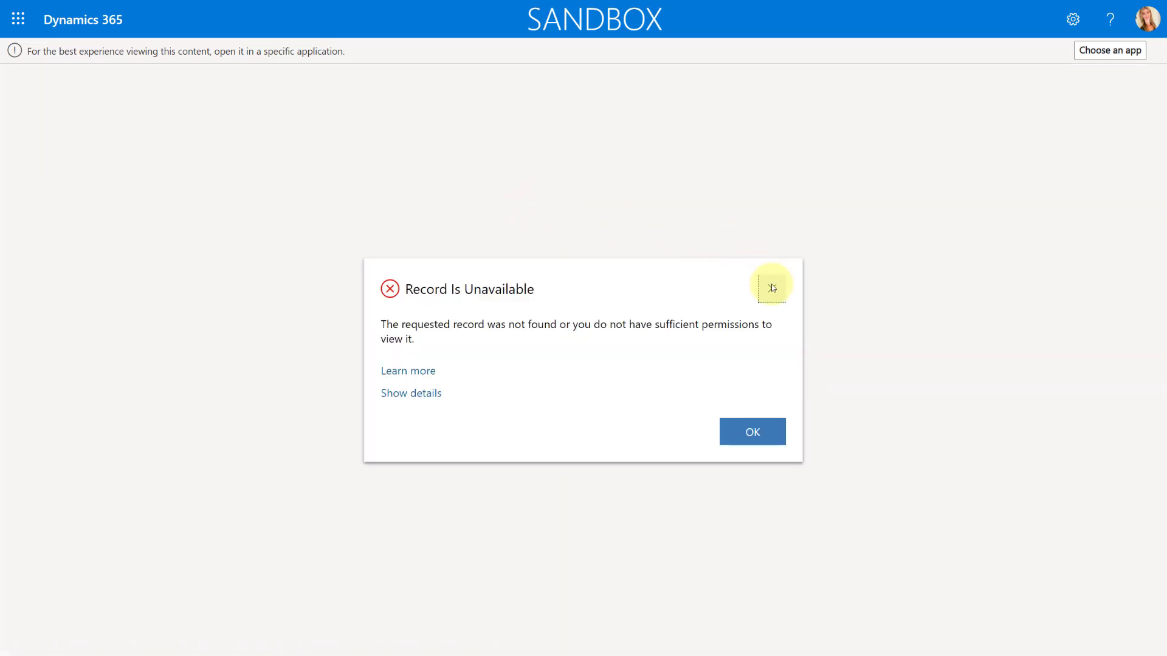
click(771, 287)
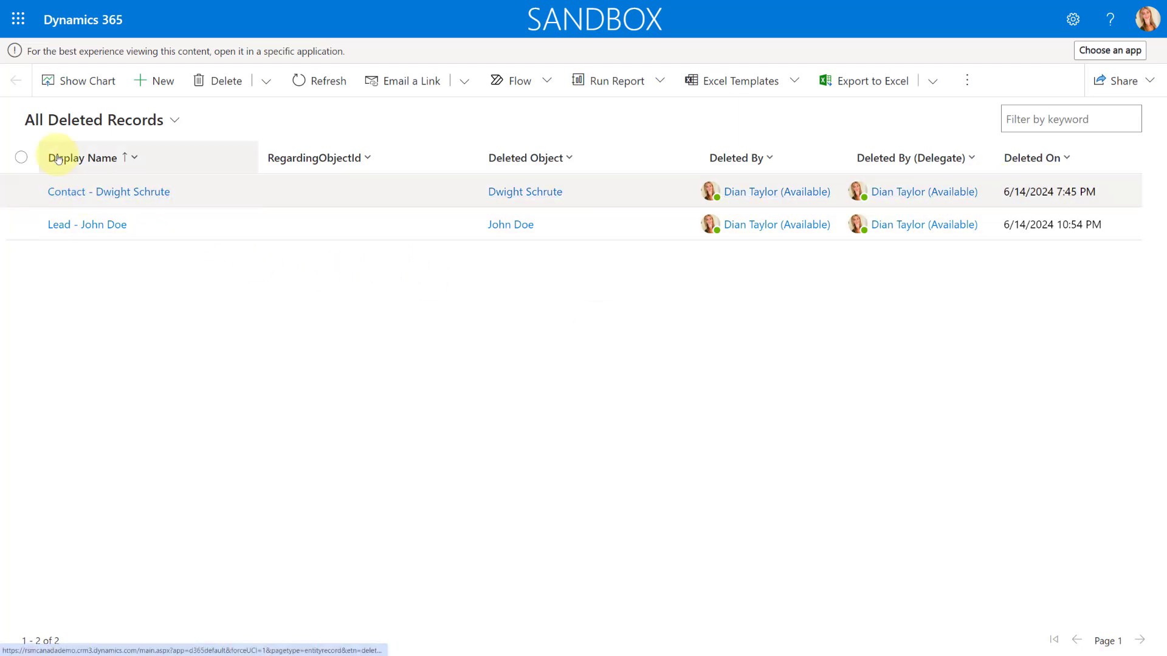
Open the deleted contact's Deleted Record Reference, showing TotalRecords 8.
click(75, 194)
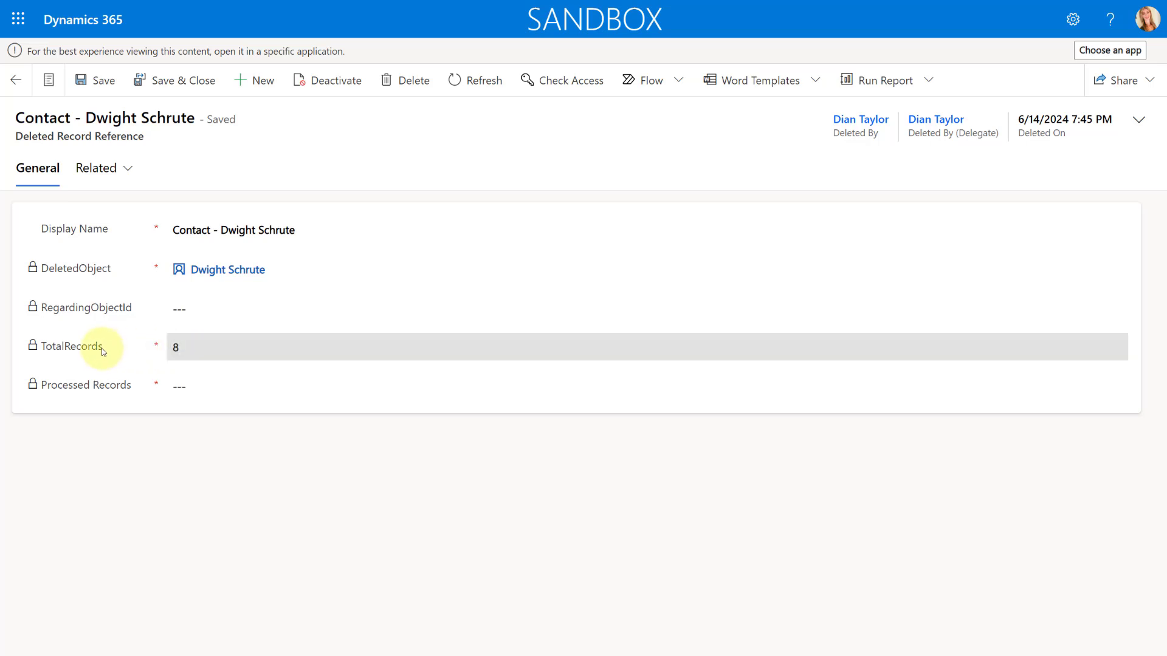
mouse_move(102, 349)
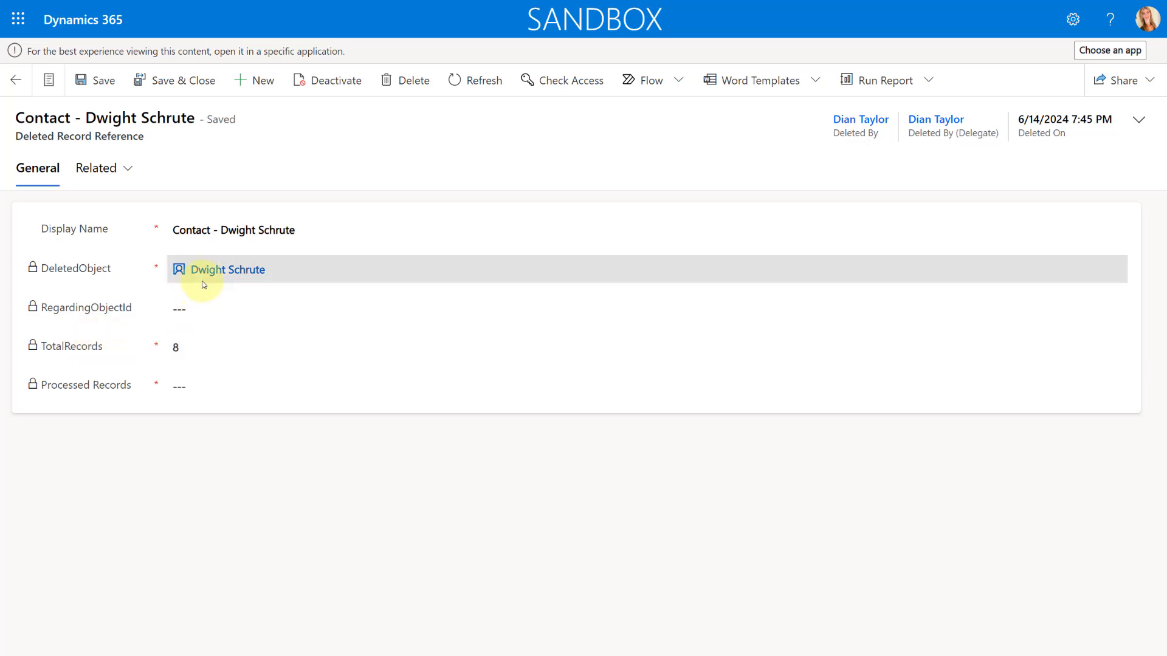
Leave the deleted contact's reference form and return to the deleted records list.
click(12, 81)
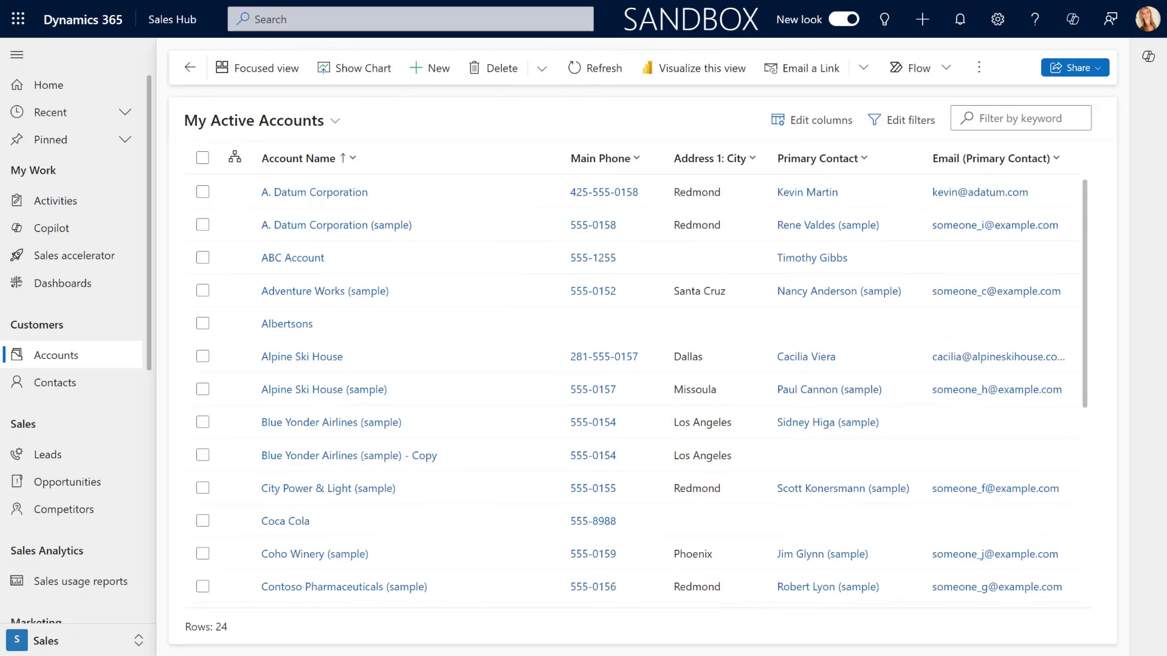
Open the ABC Account record and scroll through its details.
click(293, 259)
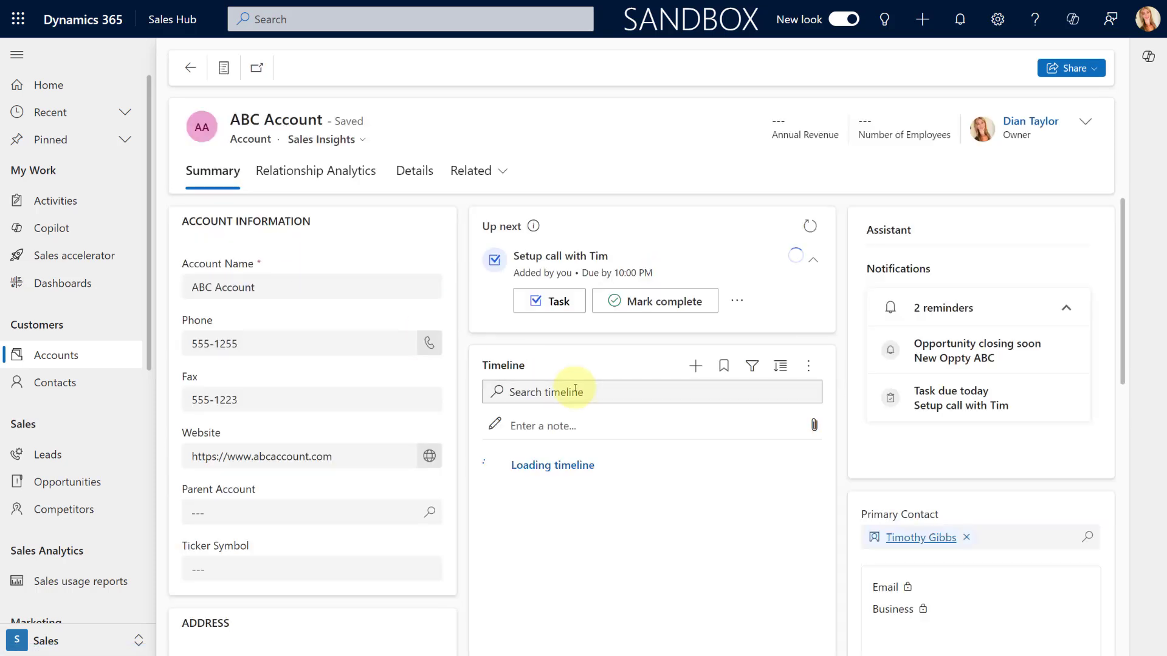
scroll(810, 422, down, 2)
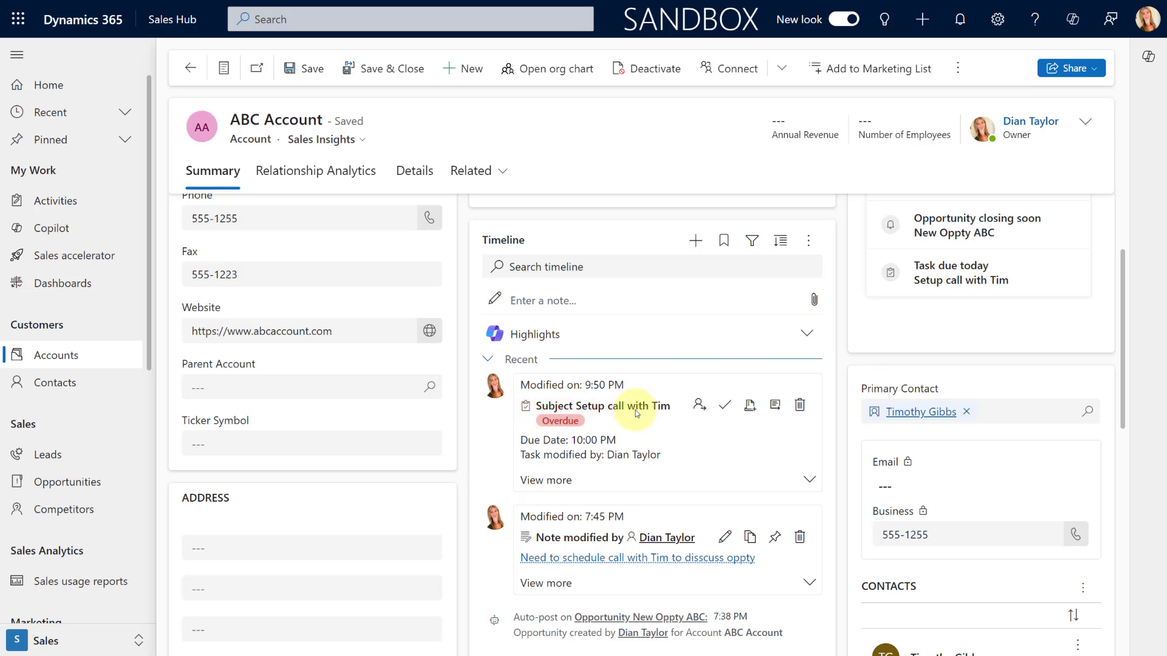
scroll(666, 409, down, 2)
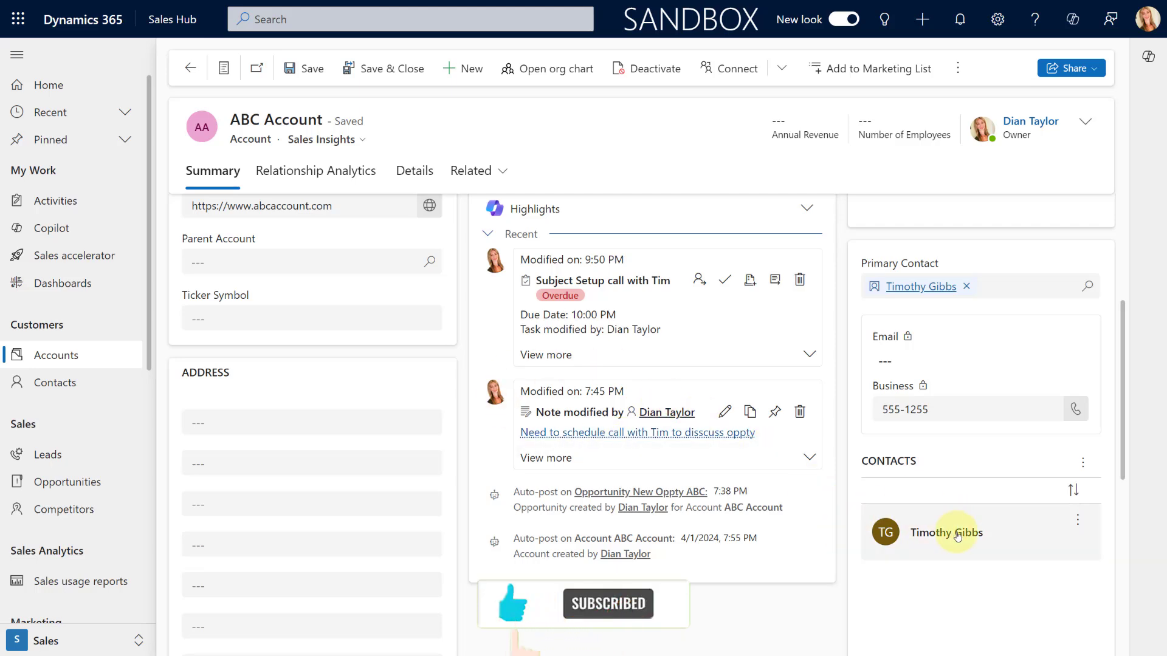
scroll(960, 526, up, 2)
scroll(959, 526, up, 3)
Review ABC Account's related opportunity New Oppty ABC, then return to the Summary tab.
click(477, 171)
scroll(642, 424, down, 10)
scroll(604, 456, down, 5)
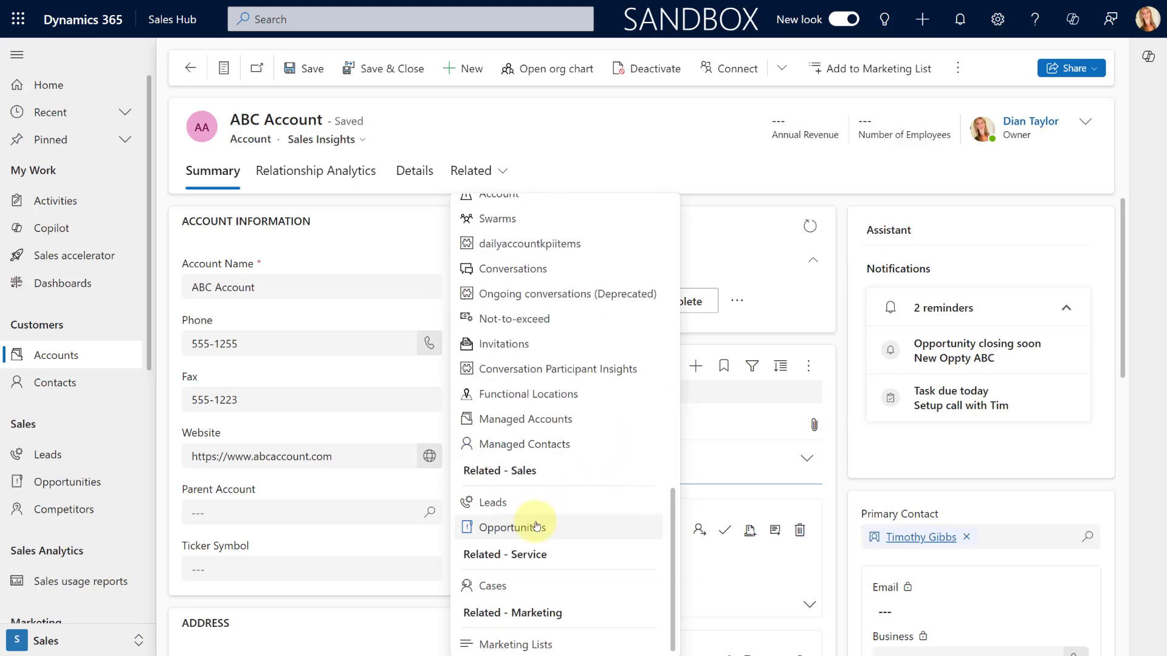
click(514, 523)
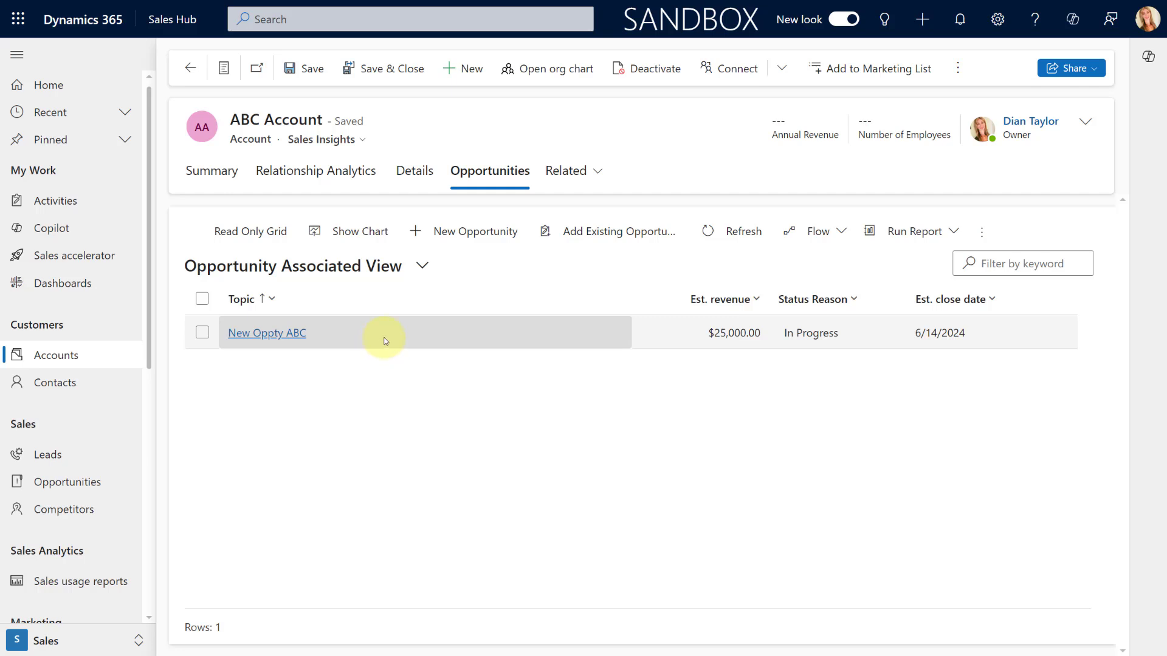
click(207, 172)
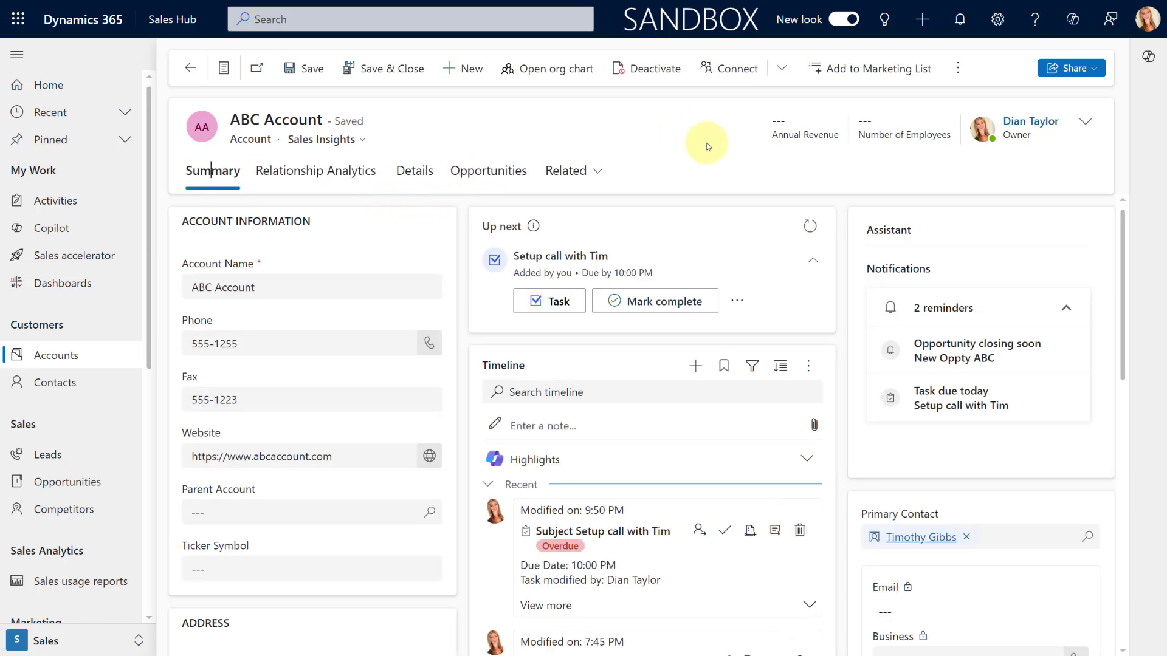
Delete ABC Account along with its related records.
click(959, 68)
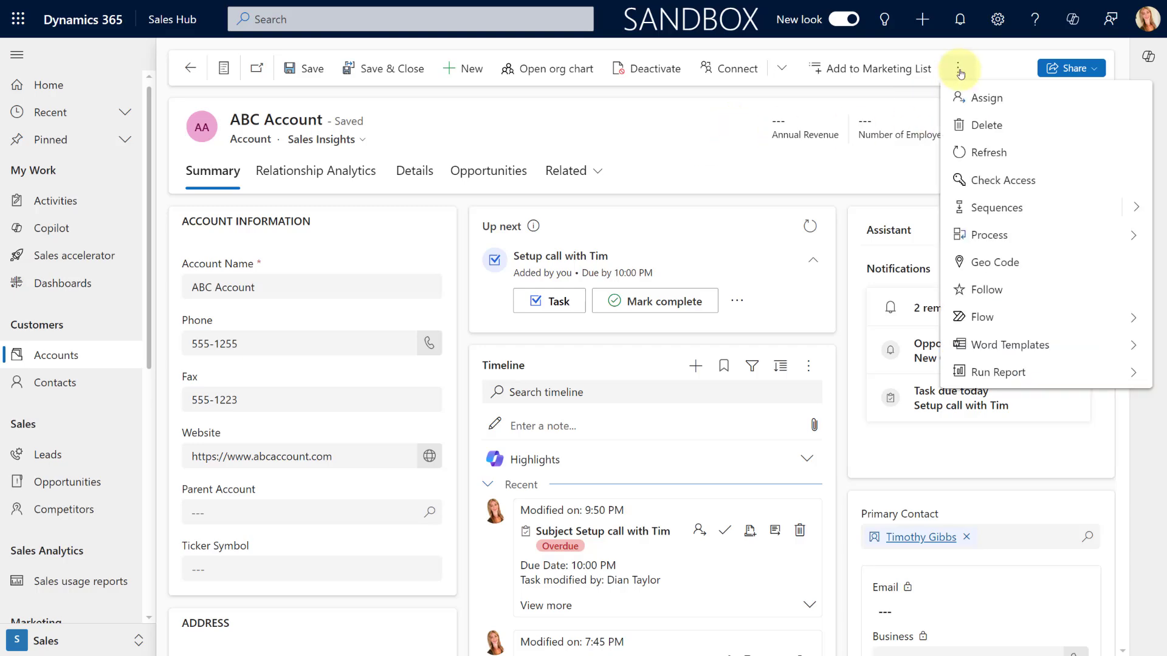
click(982, 123)
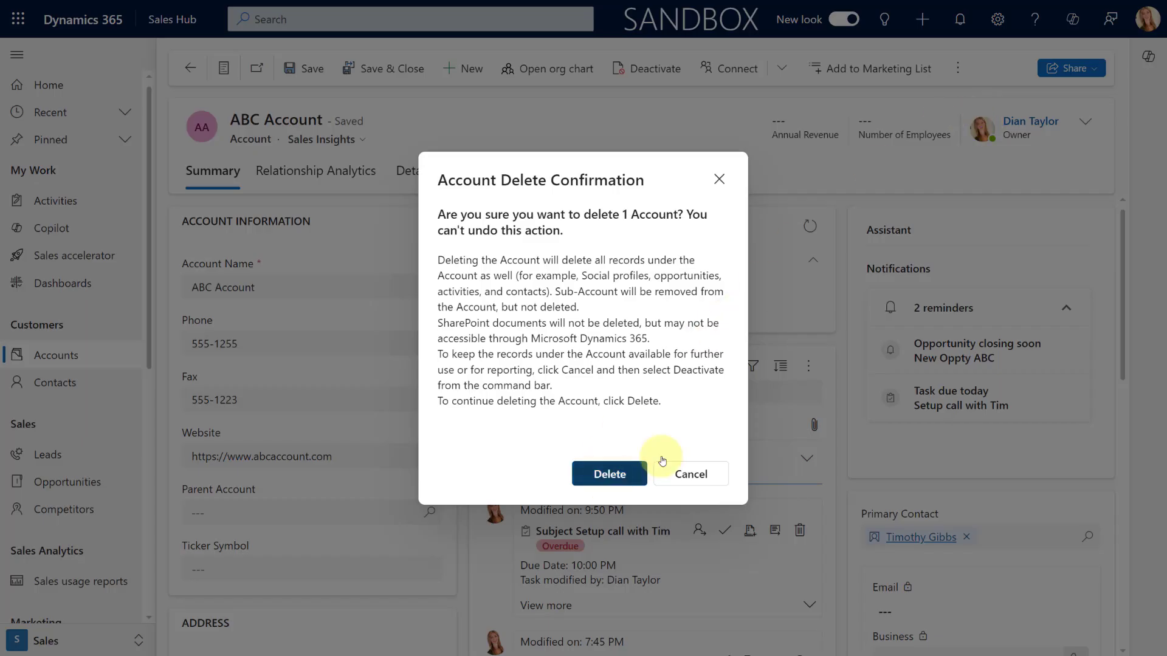
click(609, 476)
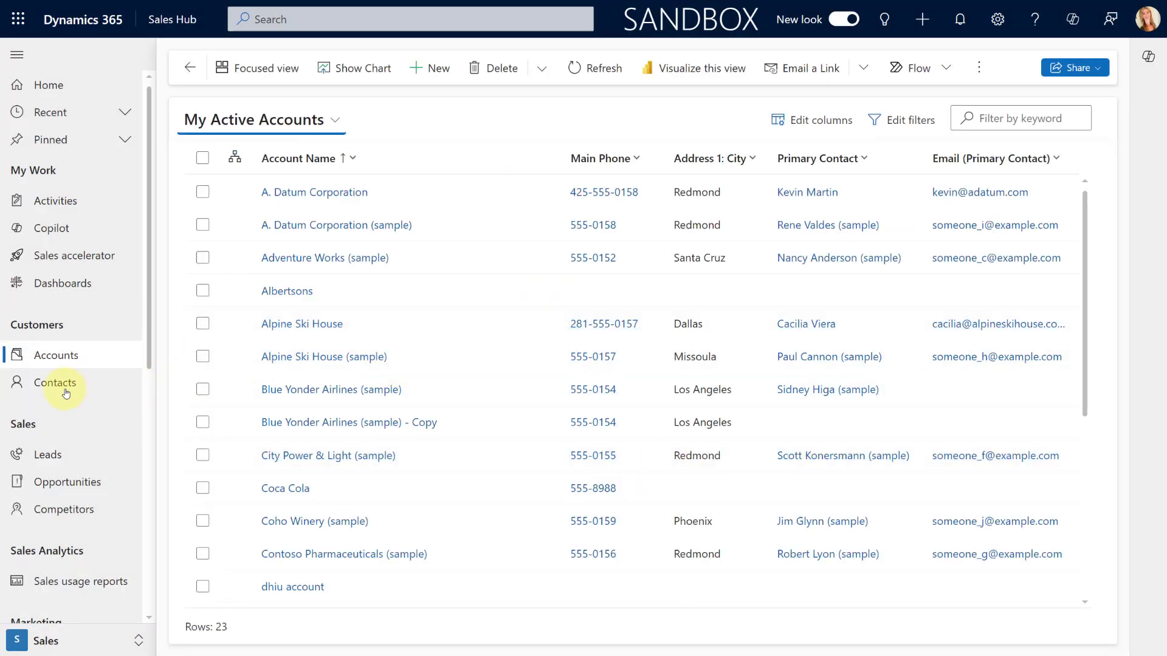
Filter the Contacts list by keyword 'tim' to confirm no active match.
click(65, 392)
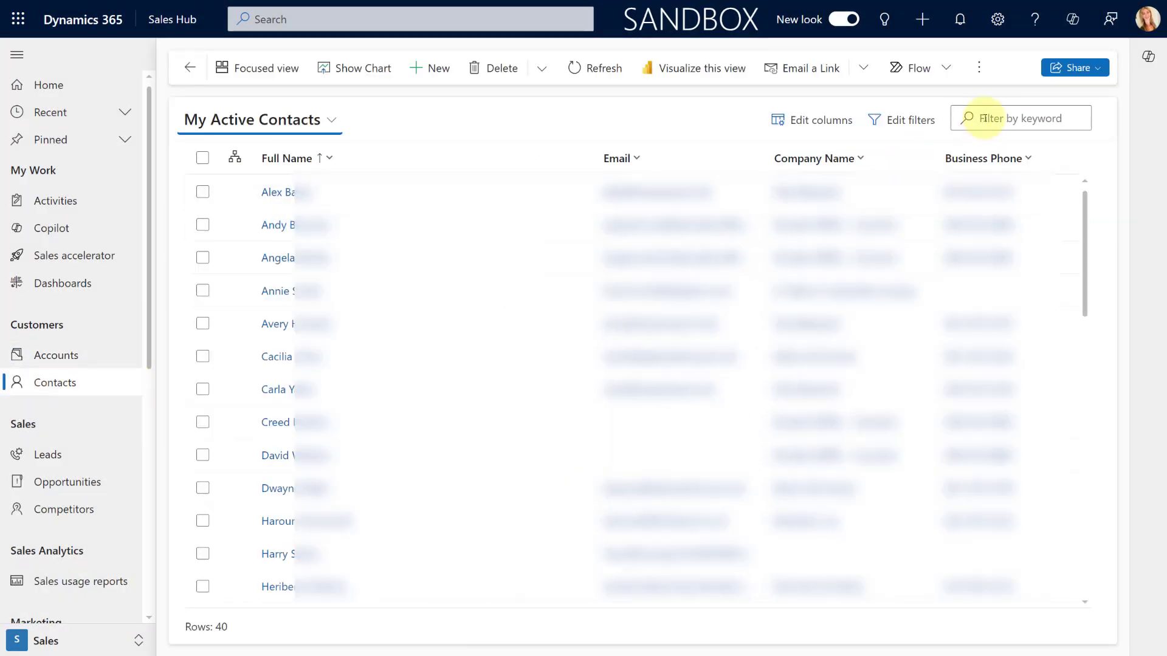
click(982, 118)
text(tim)
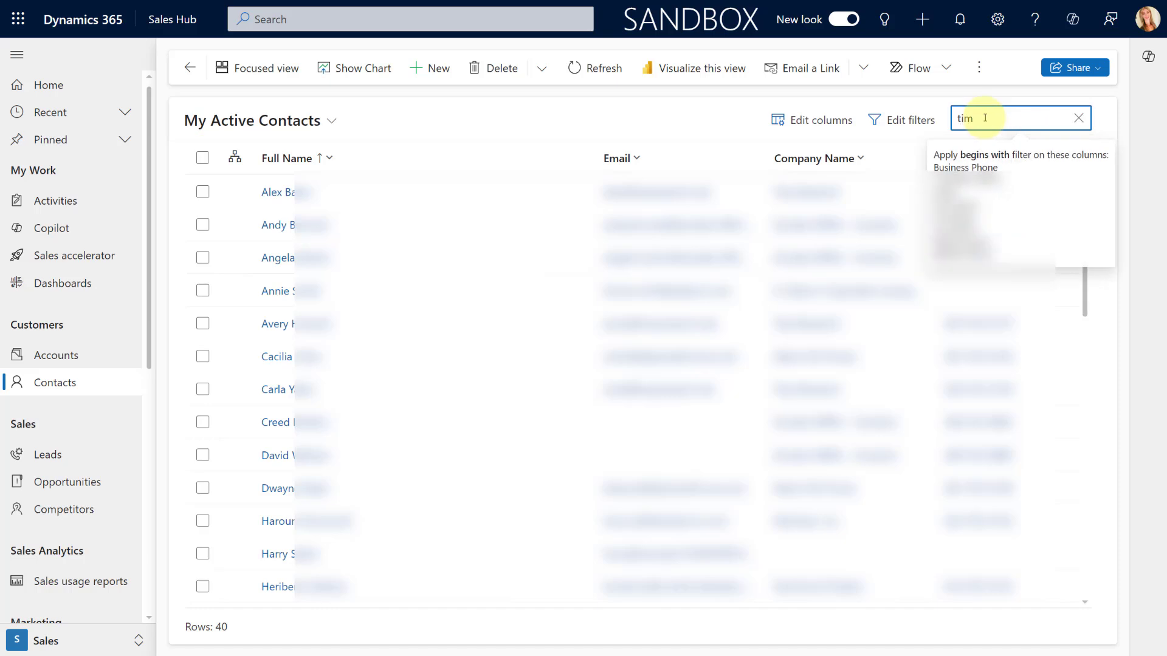
key(Return)
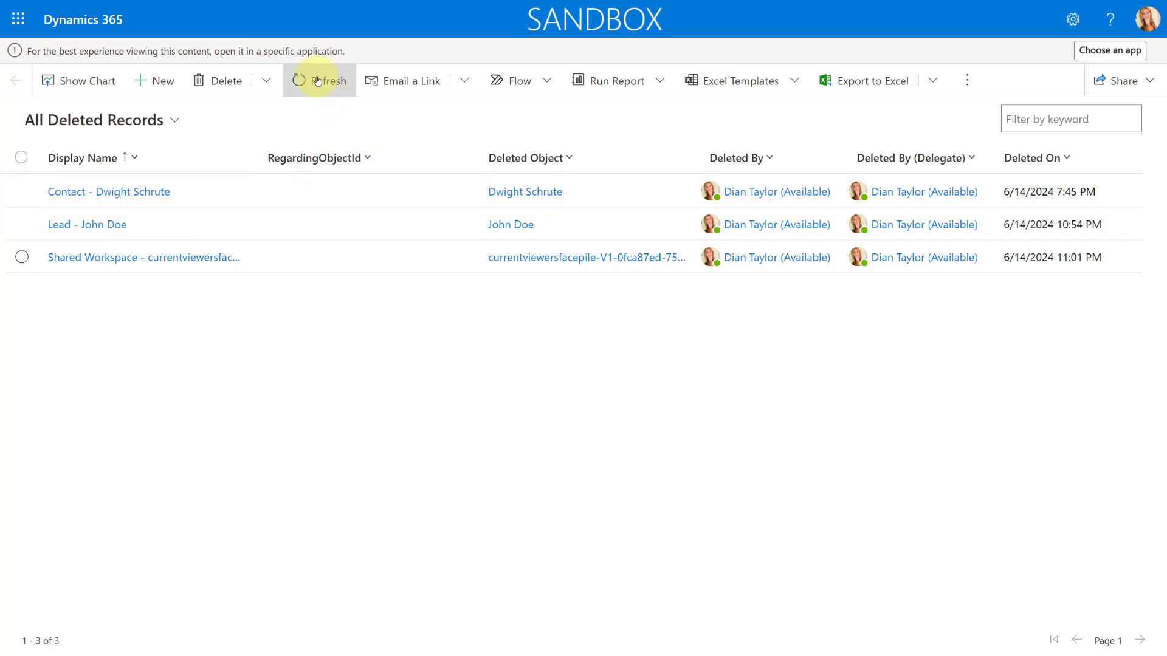
Refresh the All Deleted Records view so ABC Account and its Activity Party records appear.
click(317, 81)
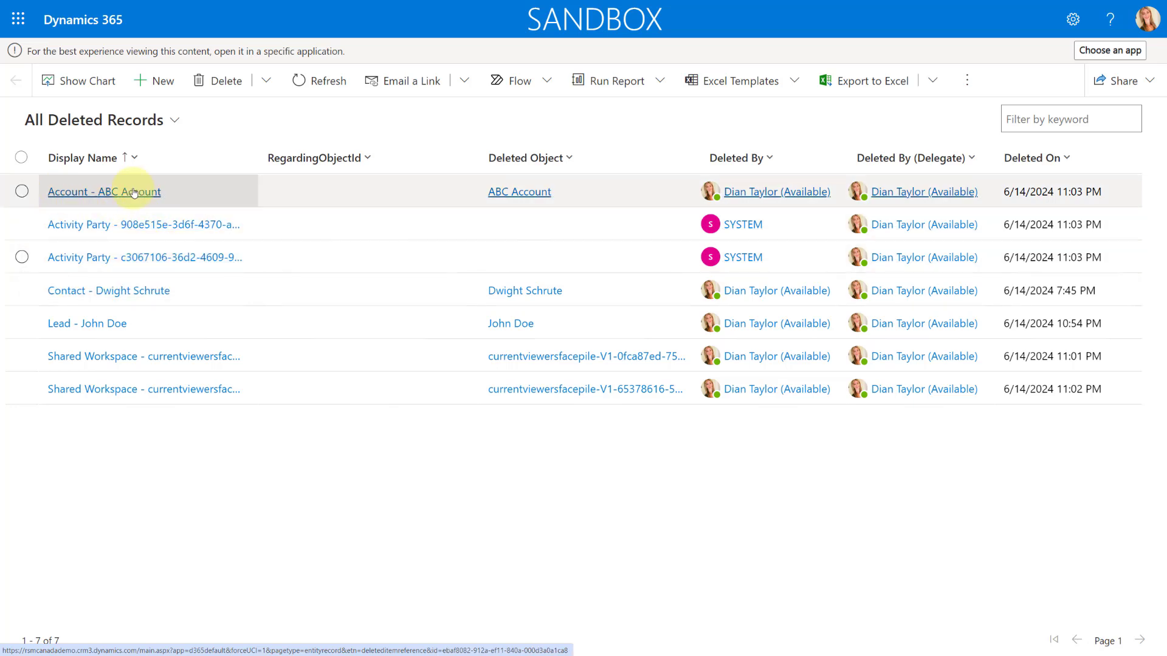
click(22, 224)
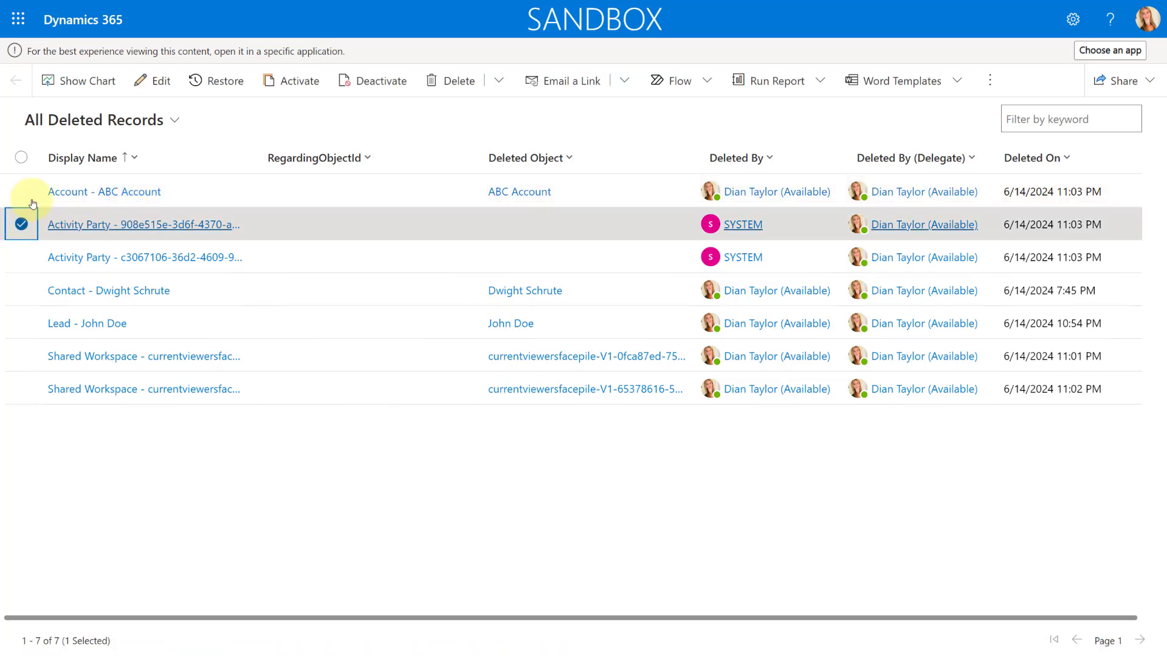
click(214, 81)
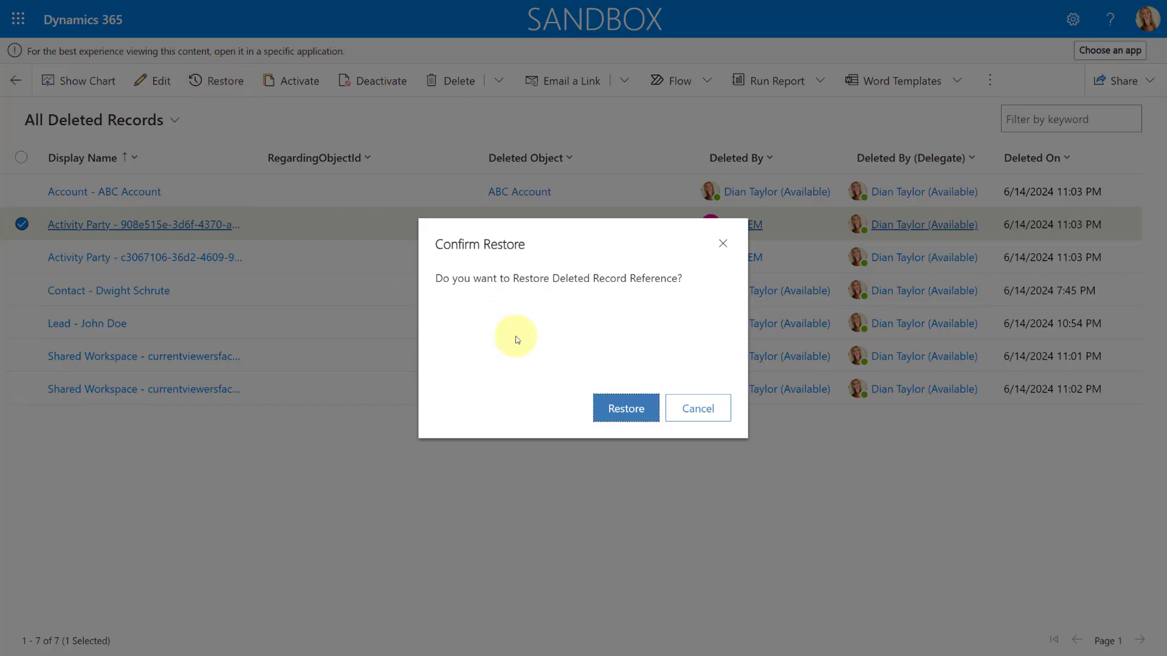
click(626, 406)
scroll(517, 310, down, 2)
scroll(492, 307, up, 2)
click(720, 244)
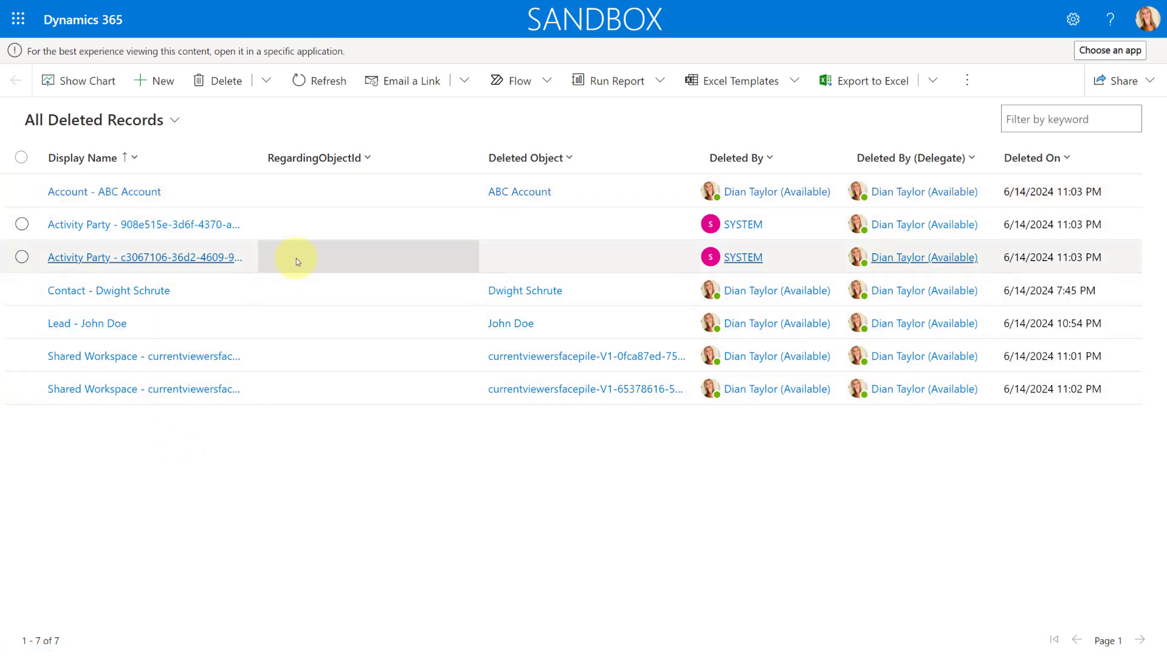
click(21, 224)
click(21, 257)
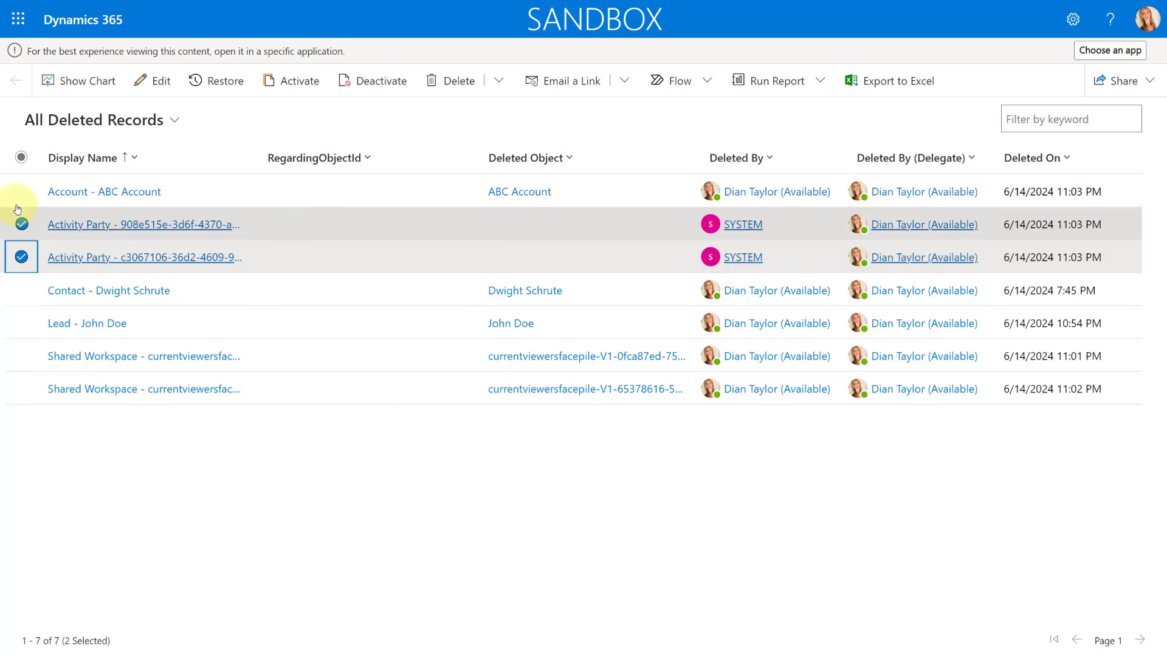
click(21, 225)
click(20, 226)
click(21, 256)
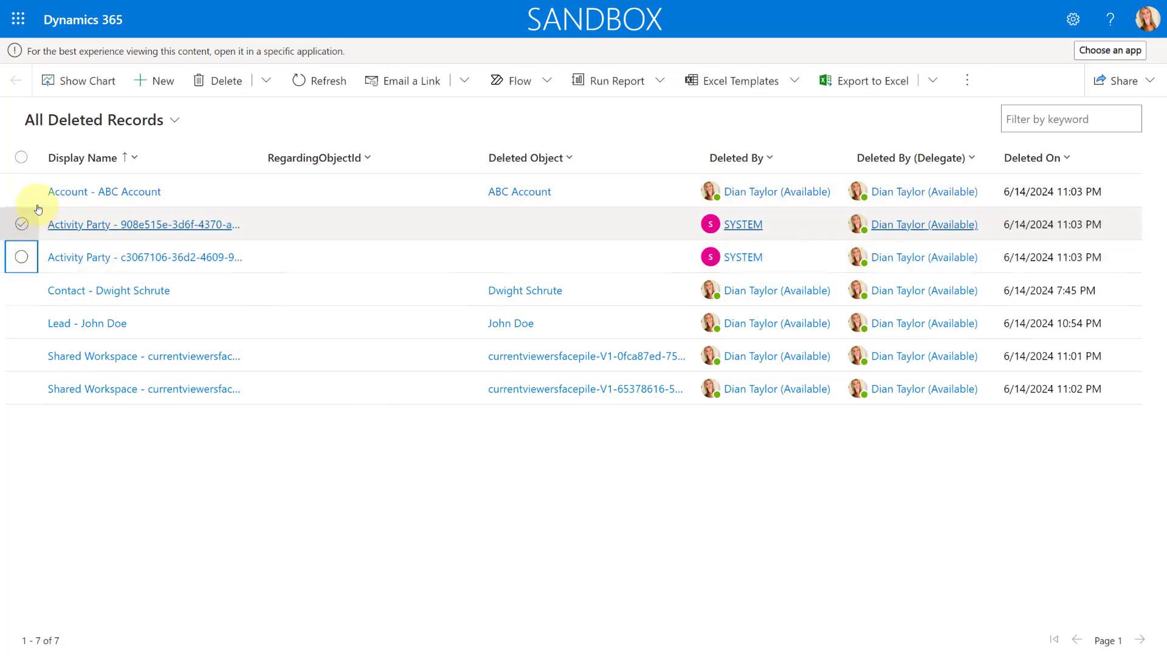
click(22, 190)
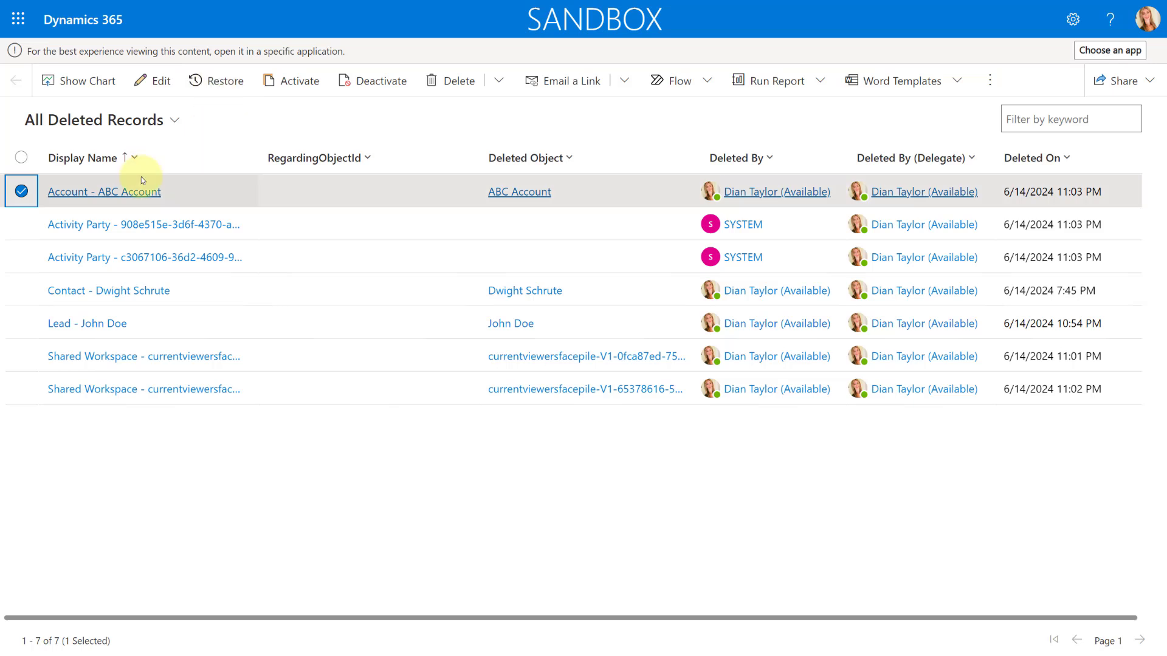
Restore the Account - ABC Account deleted record and confirm the restore.
click(221, 82)
click(625, 408)
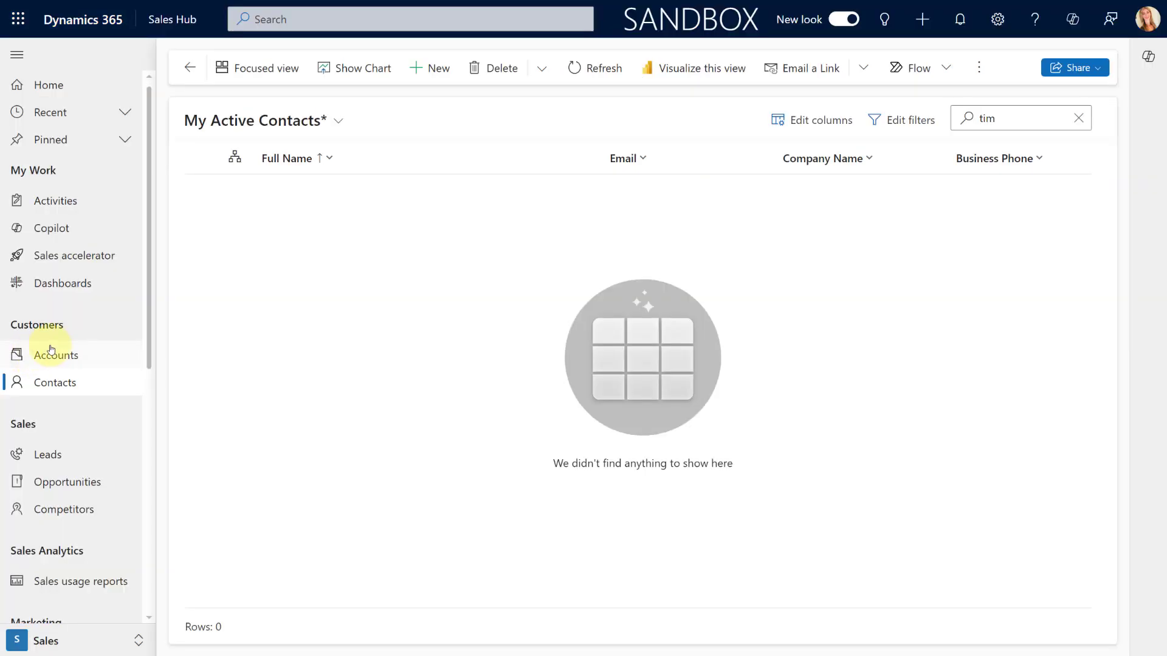
Open the restored ABC Account from Accounts and check its Contacts section for the primary contact.
click(61, 353)
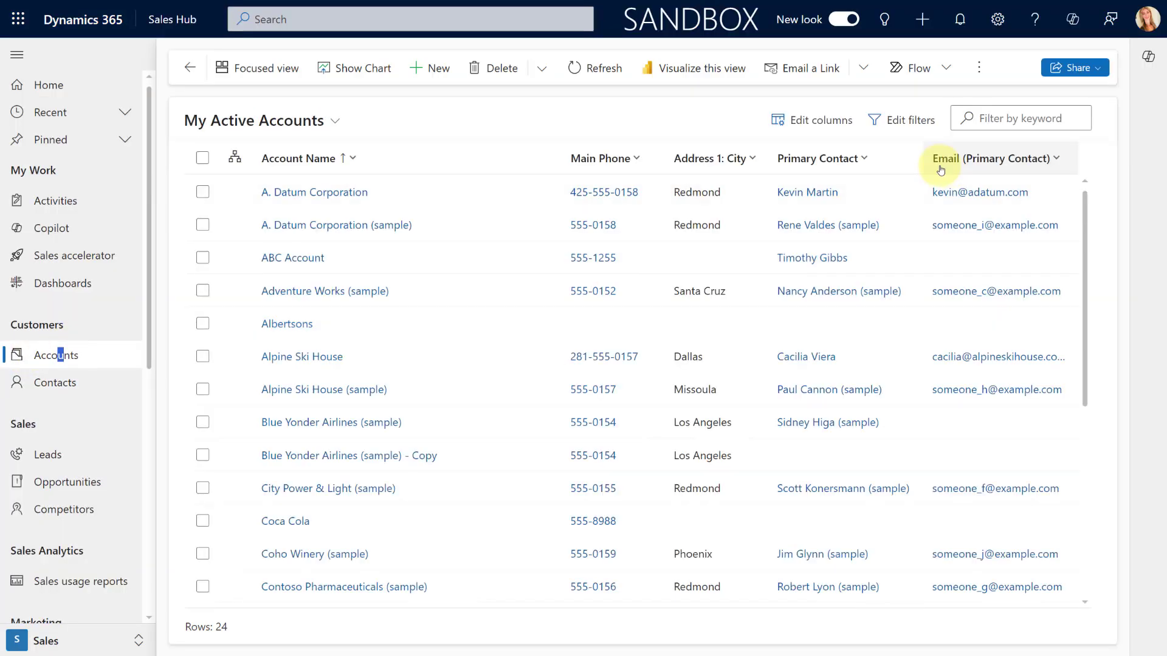
click(288, 258)
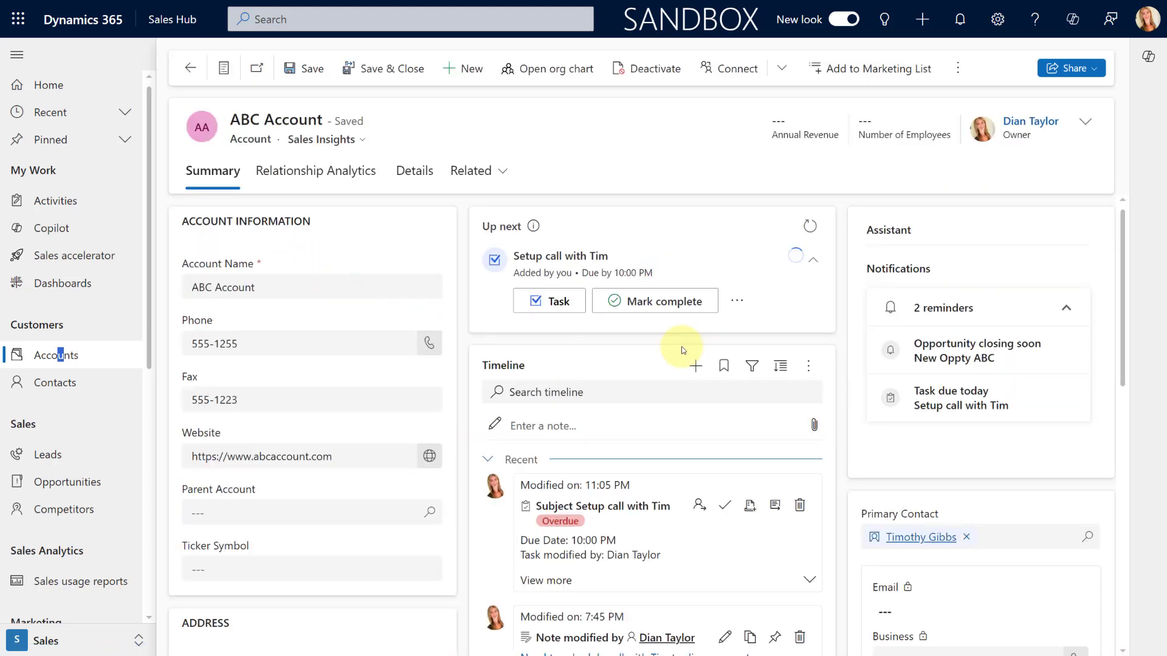
scroll(665, 417, down, 2)
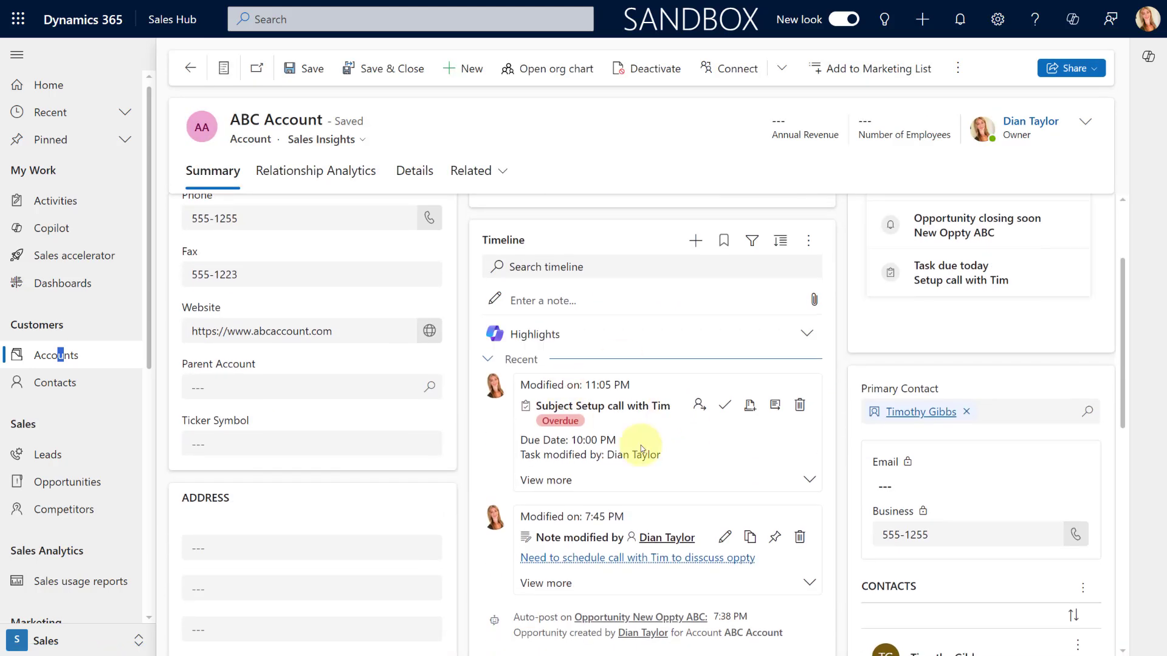
scroll(641, 450, down, 2)
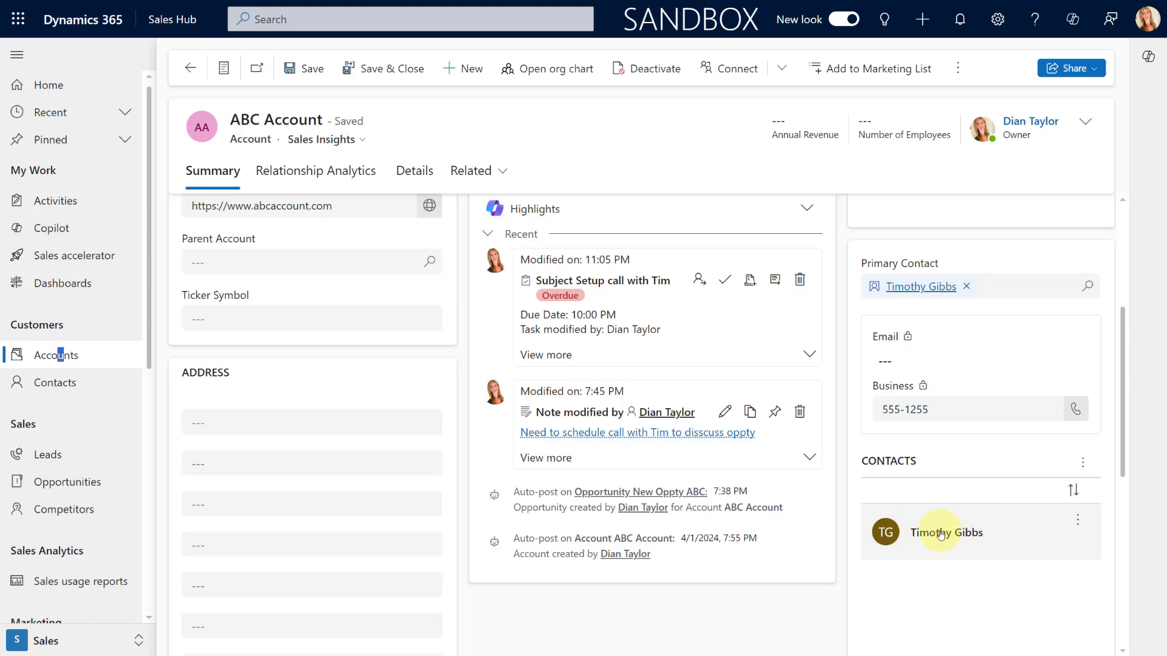
scroll(932, 513, up, 2)
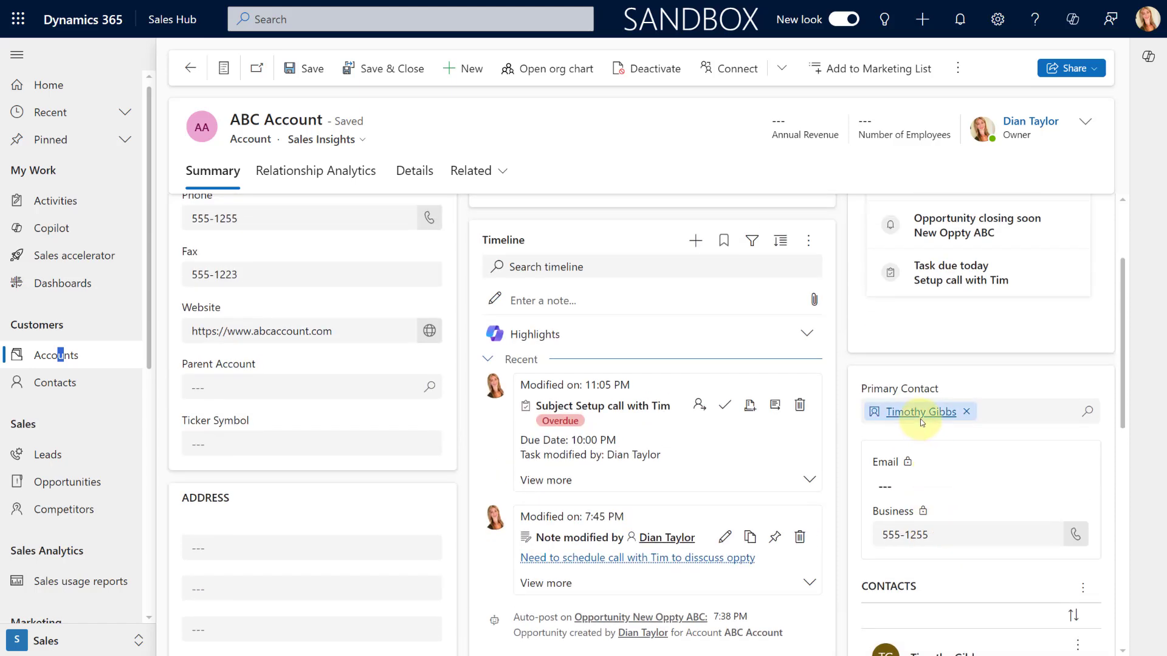
Show the ABC Account's related Opportunities.
click(475, 171)
scroll(565, 449, down, 5)
scroll(559, 480, down, 6)
click(577, 524)
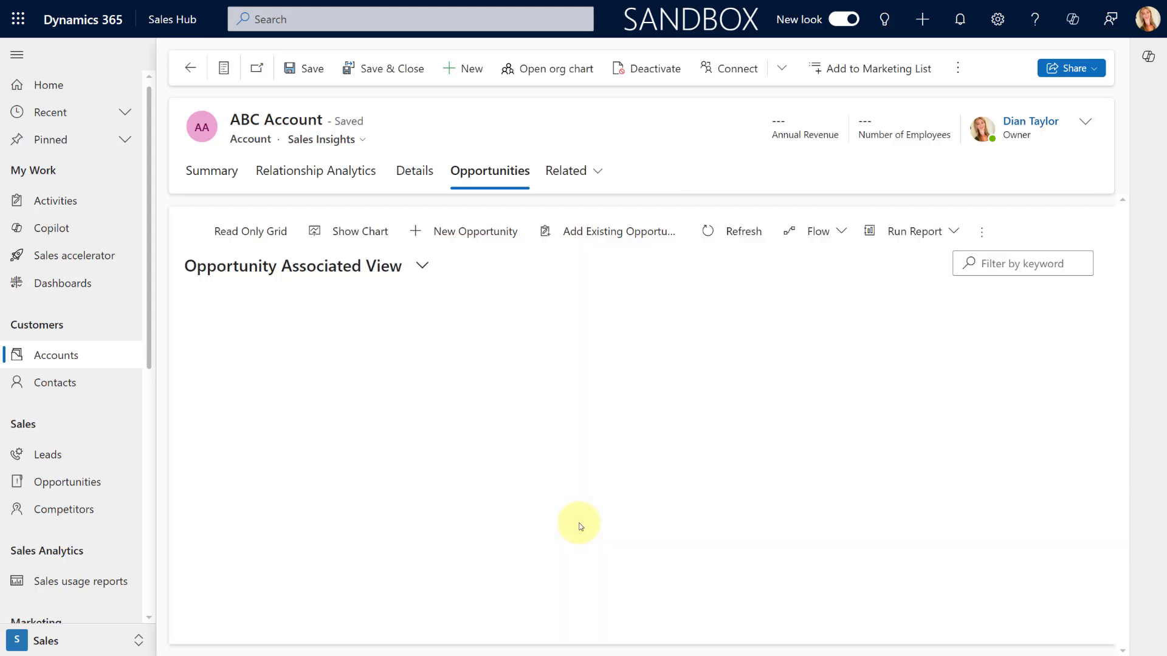